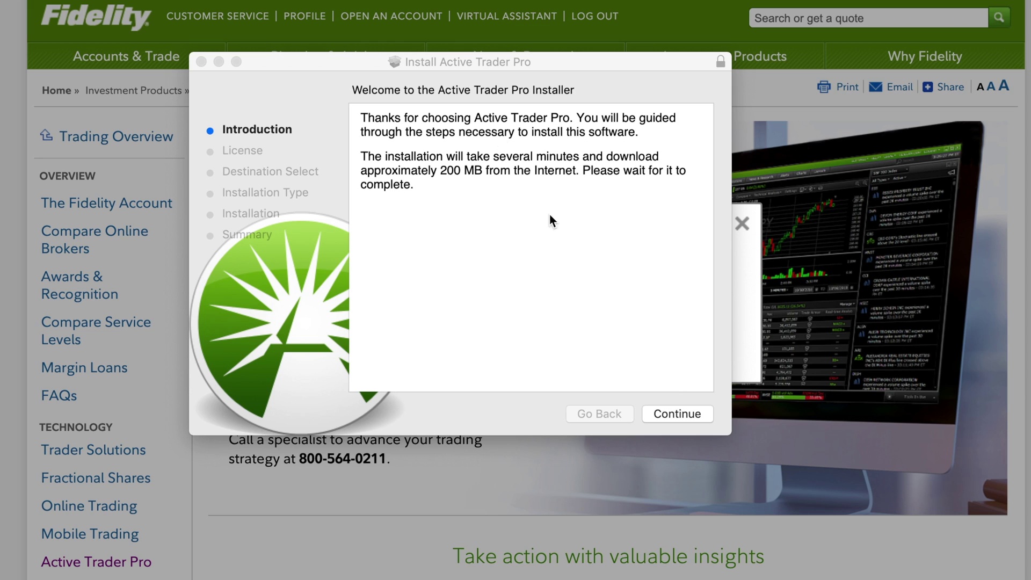
Continue past the installer introduction and license text, then agree to the license terms
left_click(674, 417)
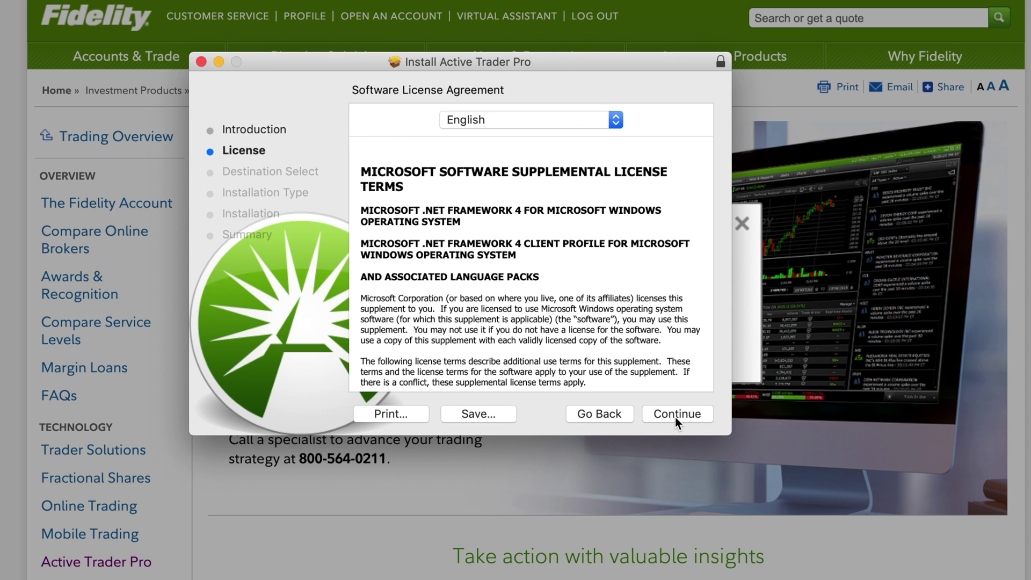
left_click(675, 416)
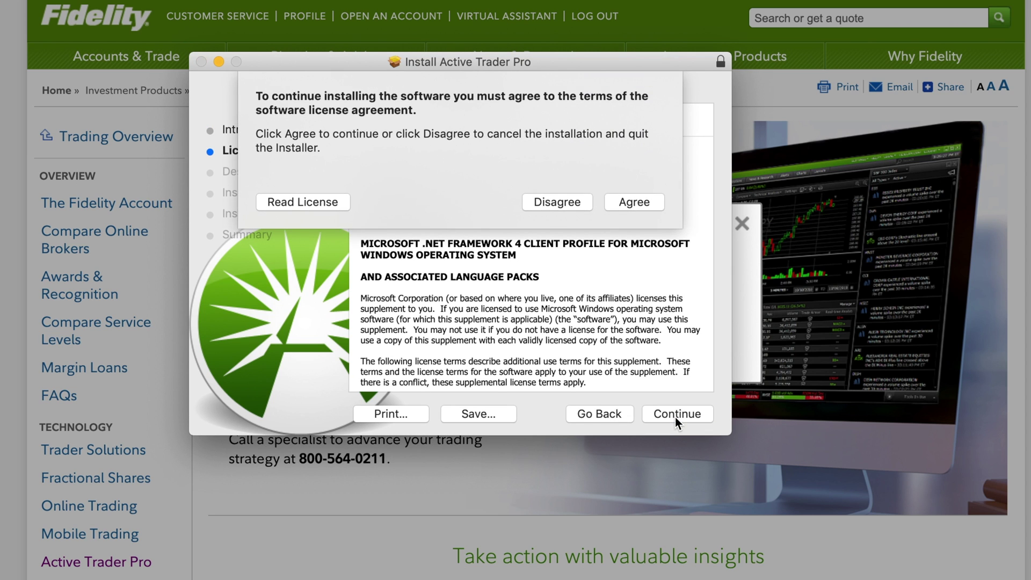
left_click(631, 203)
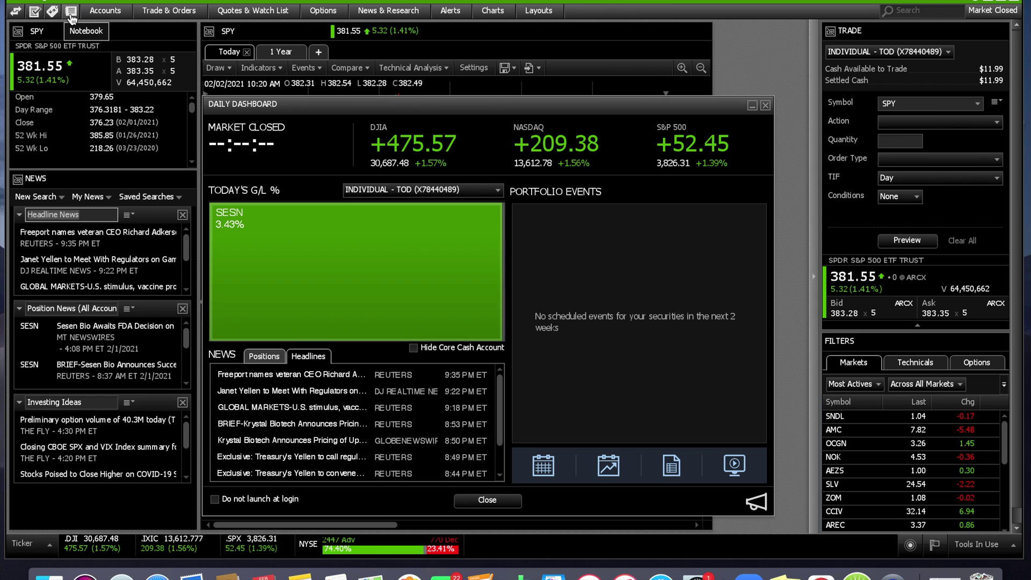
left_click(15, 10)
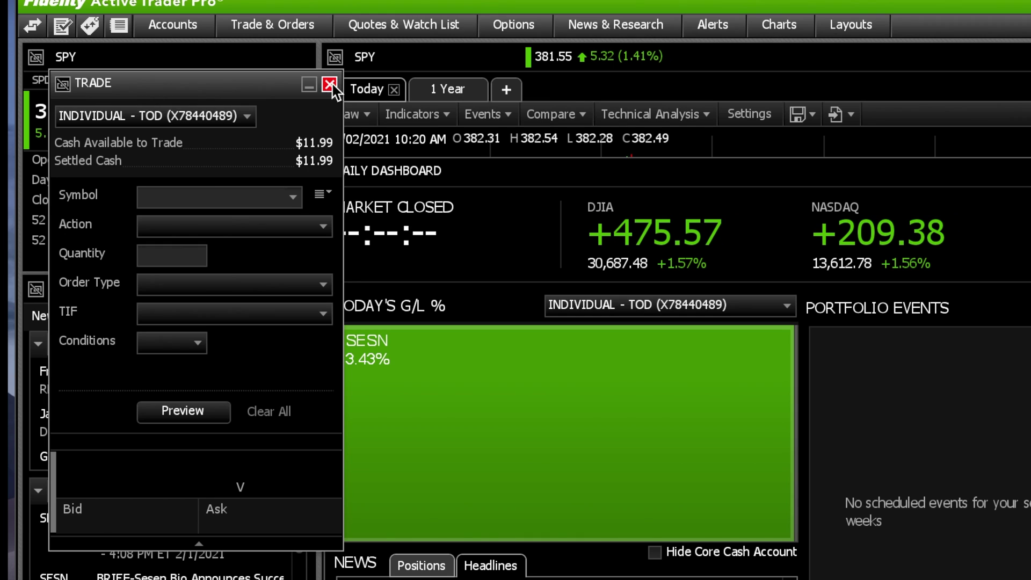
left_click(329, 85)
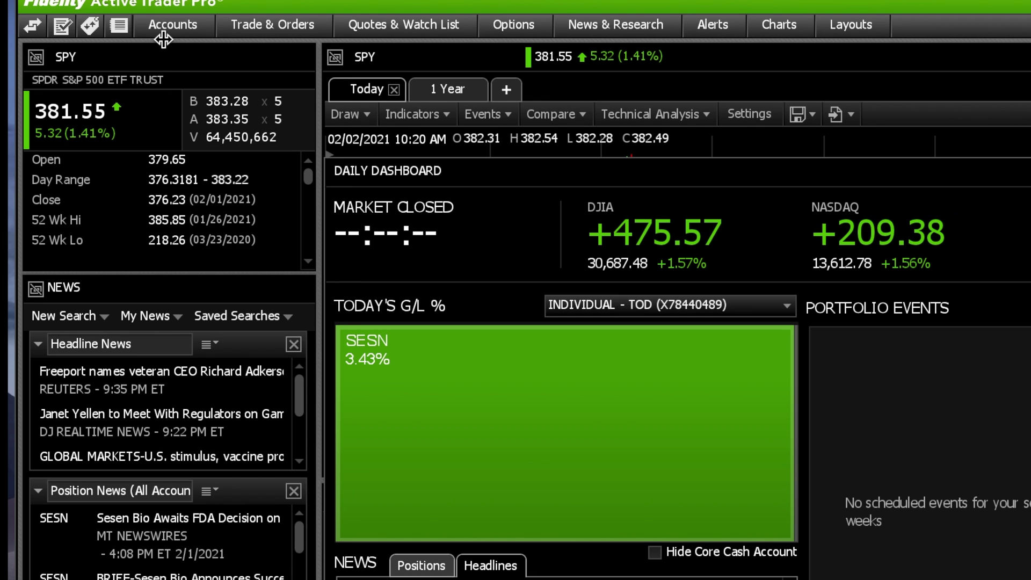
left_click(61, 28)
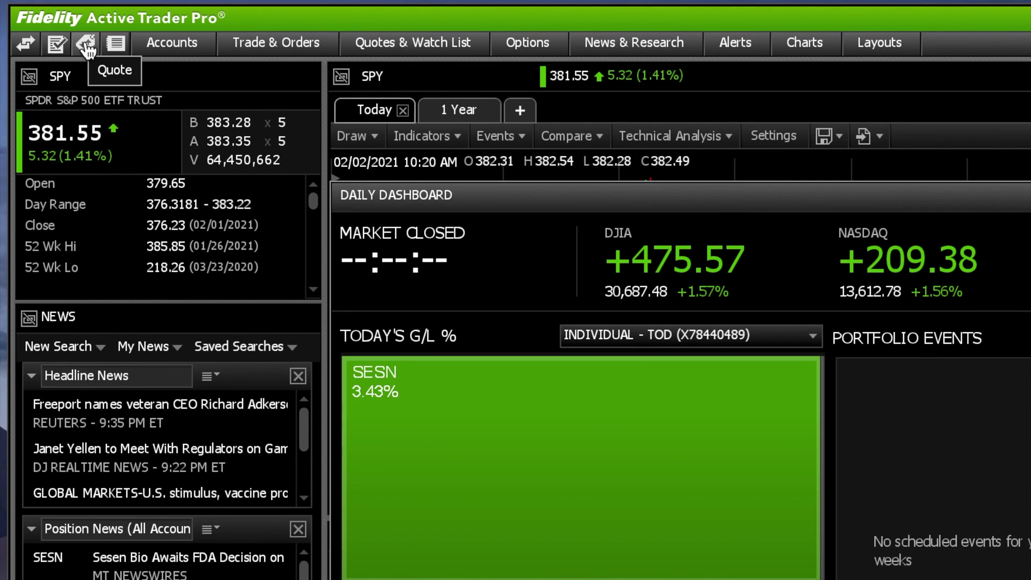
left_click(87, 50)
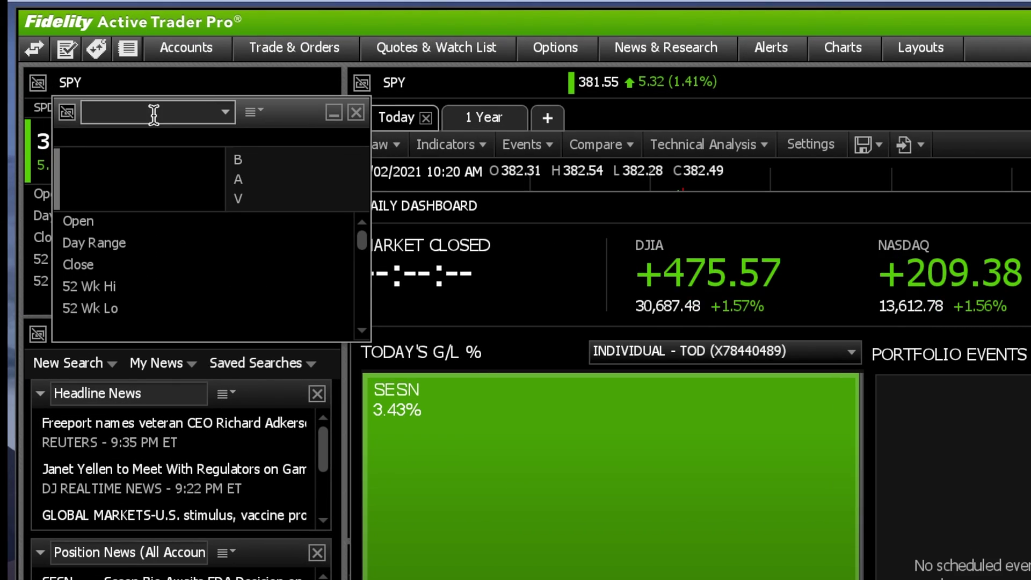
type("DIS")
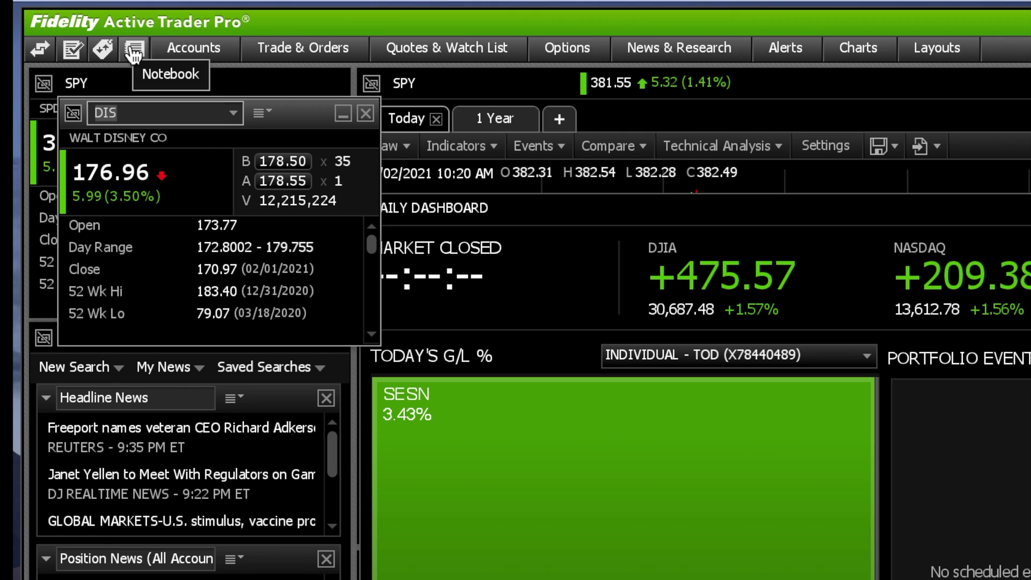
left_click(128, 48)
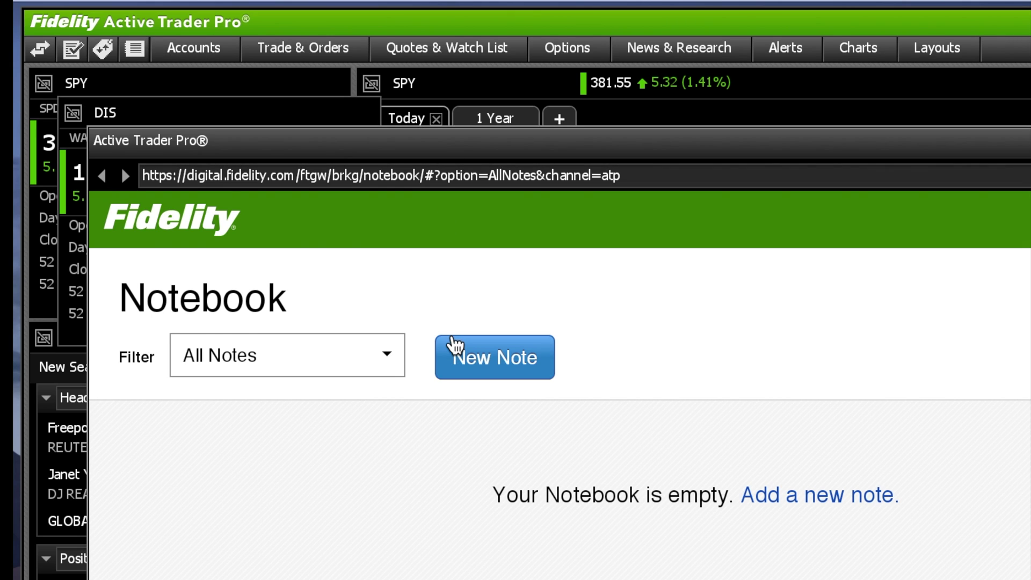
scroll(330, 423, "down", 1)
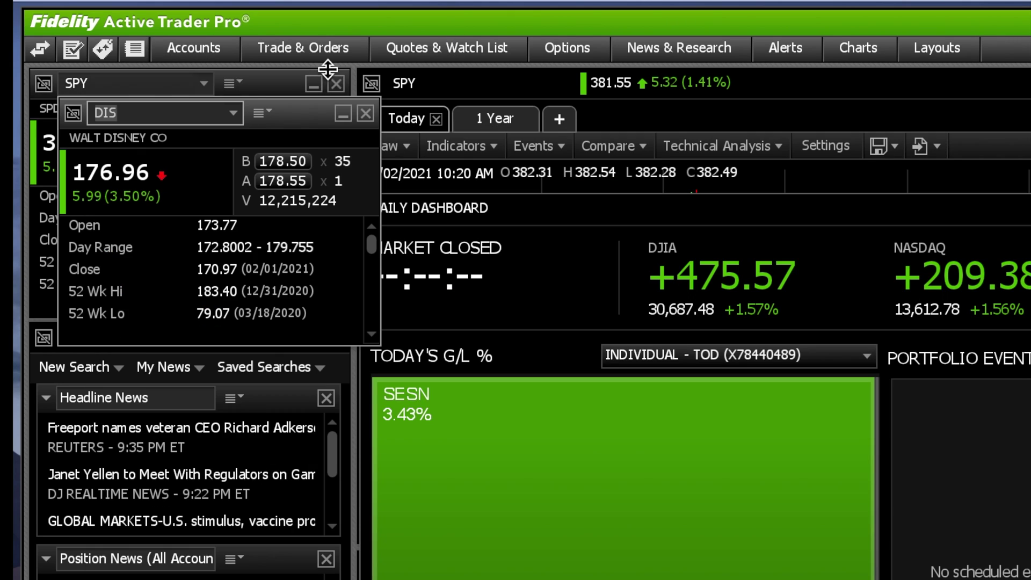
left_click(366, 113)
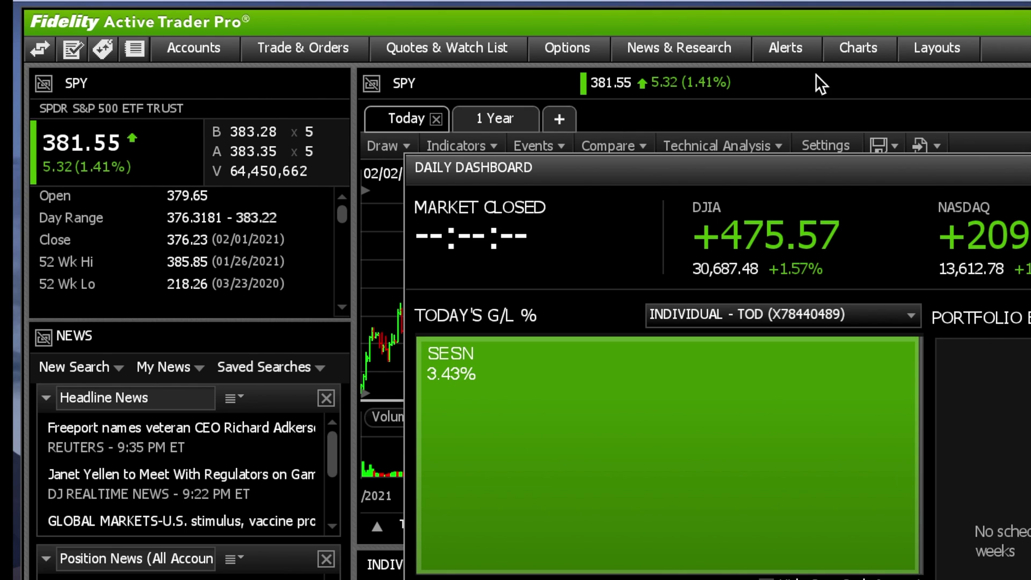
Link the SPY quote panel to the blue tool group
left_click(177, 84)
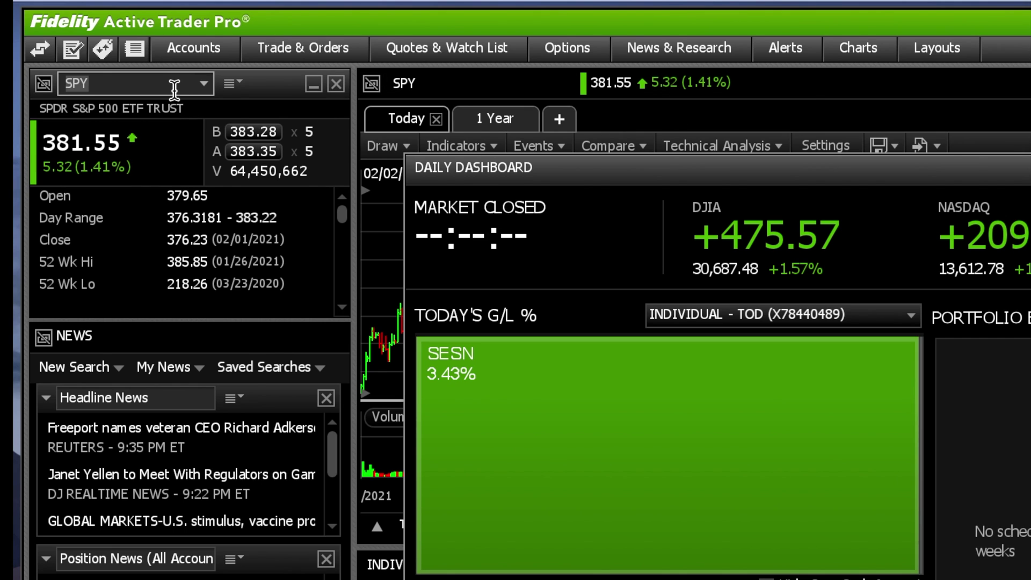
left_click(44, 84)
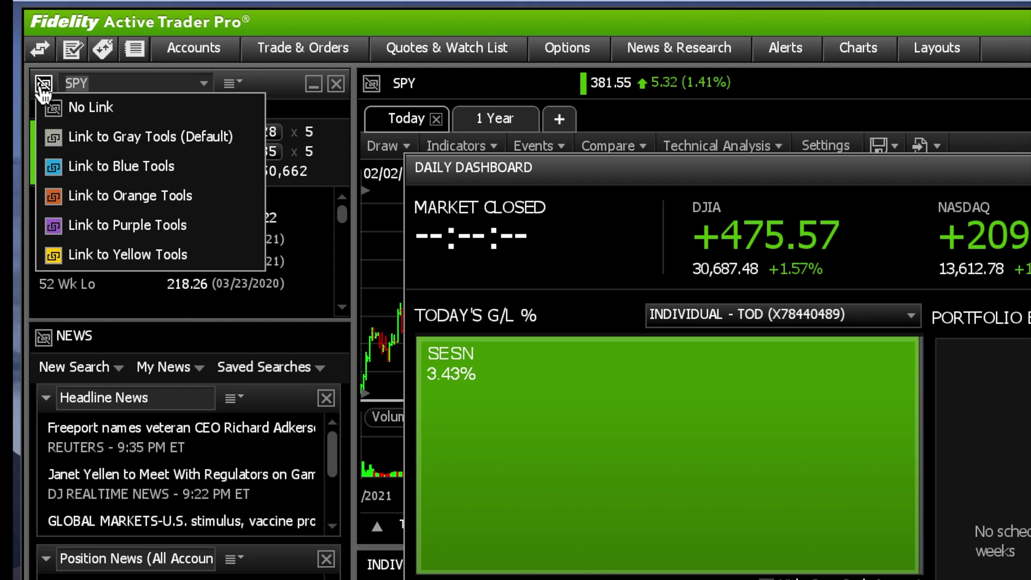
left_click(79, 166)
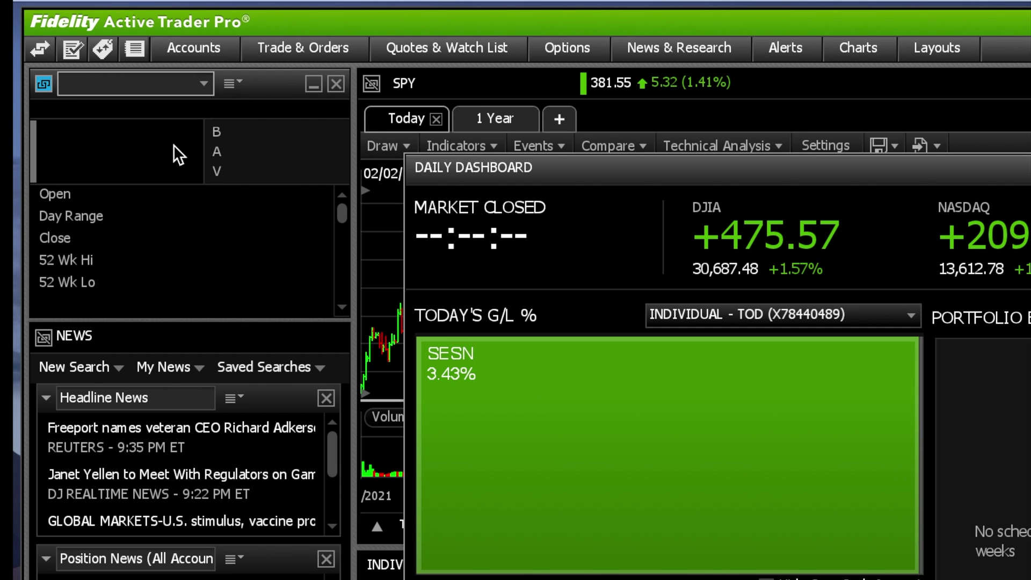
Move the quote panel below the news panels on the left
left_click(598, 217)
left_click(258, 88)
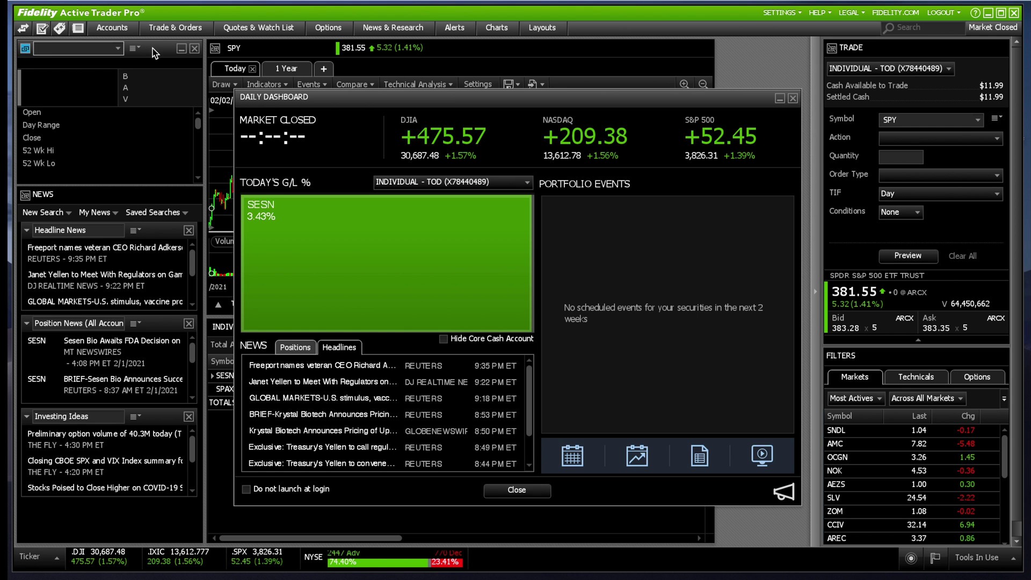
left_click_drag(144, 110, 125, 372)
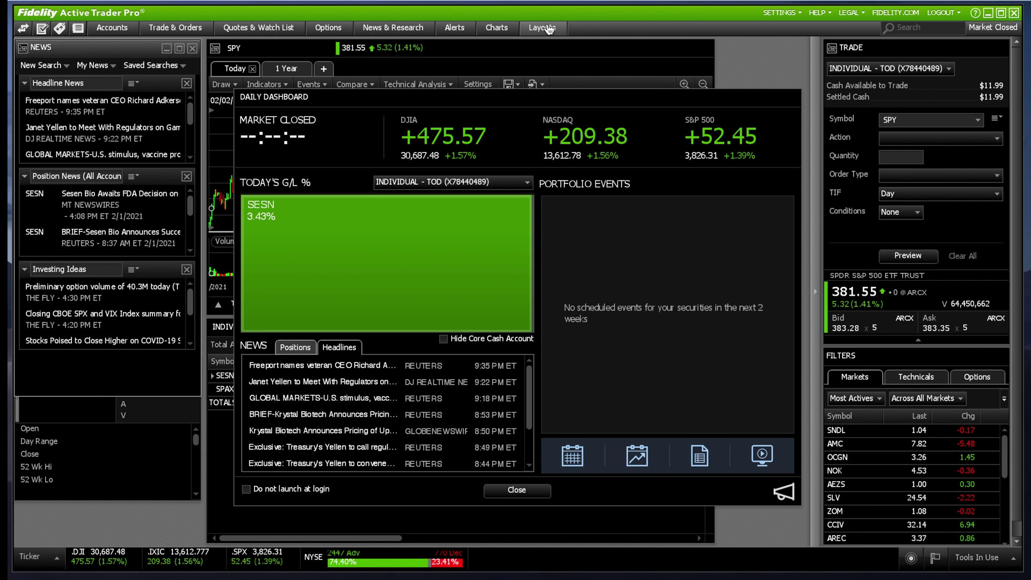
Switch layouts in turn to Investor, then Portfolio Monitor, and finally Option Trader
left_click(547, 32)
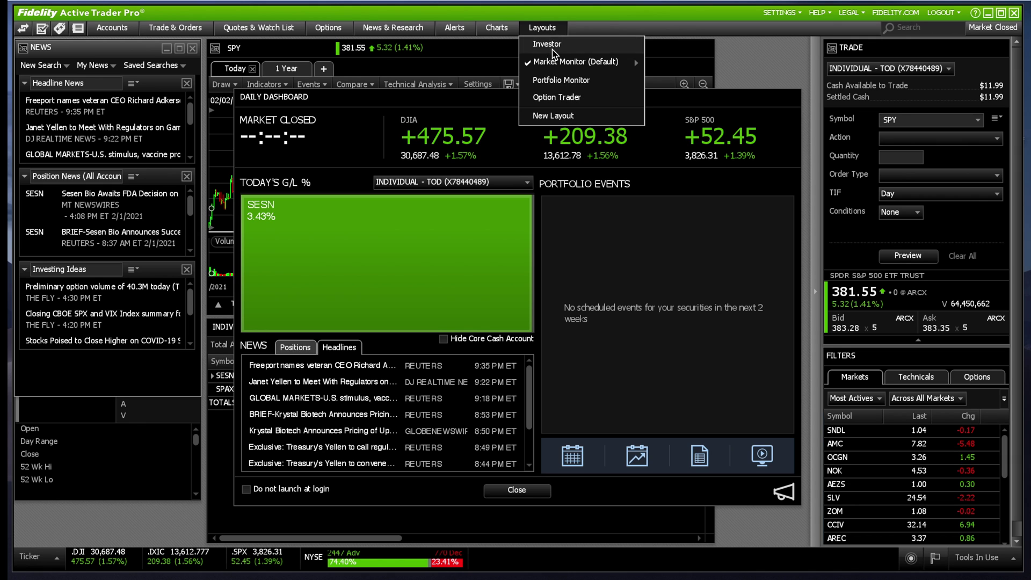
mouse_move(552, 64)
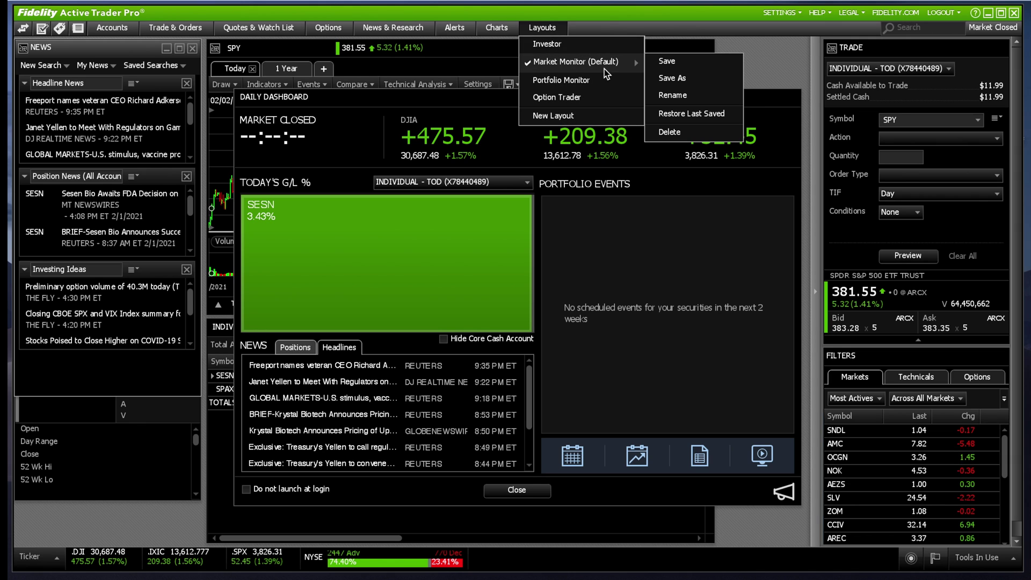
left_click(545, 51)
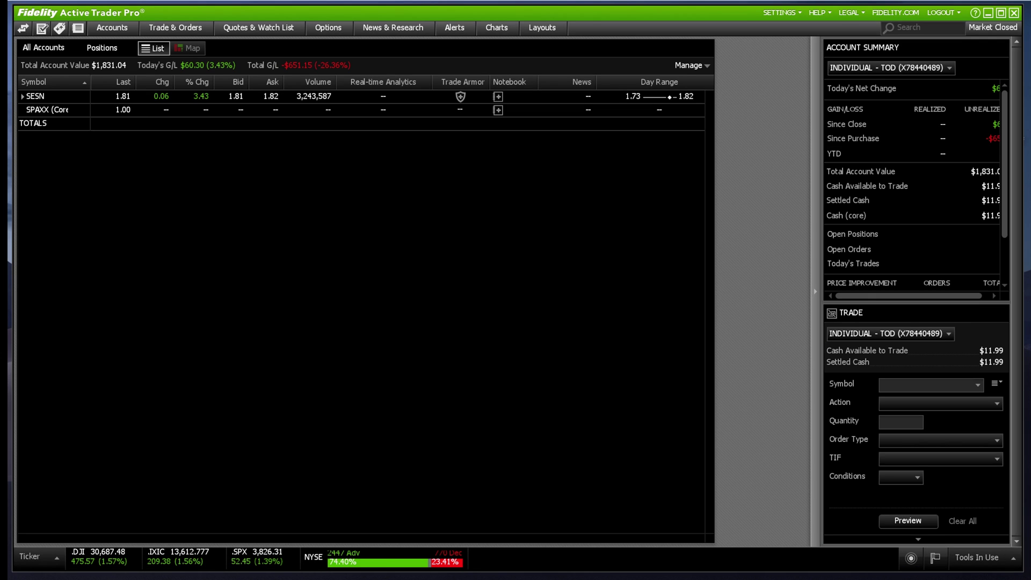
left_click(541, 28)
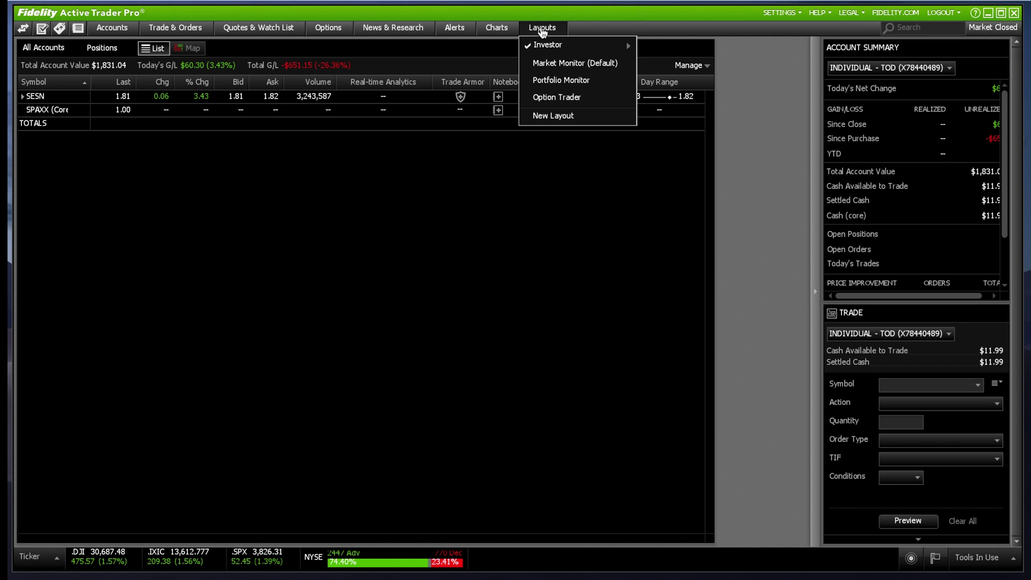
left_click(548, 83)
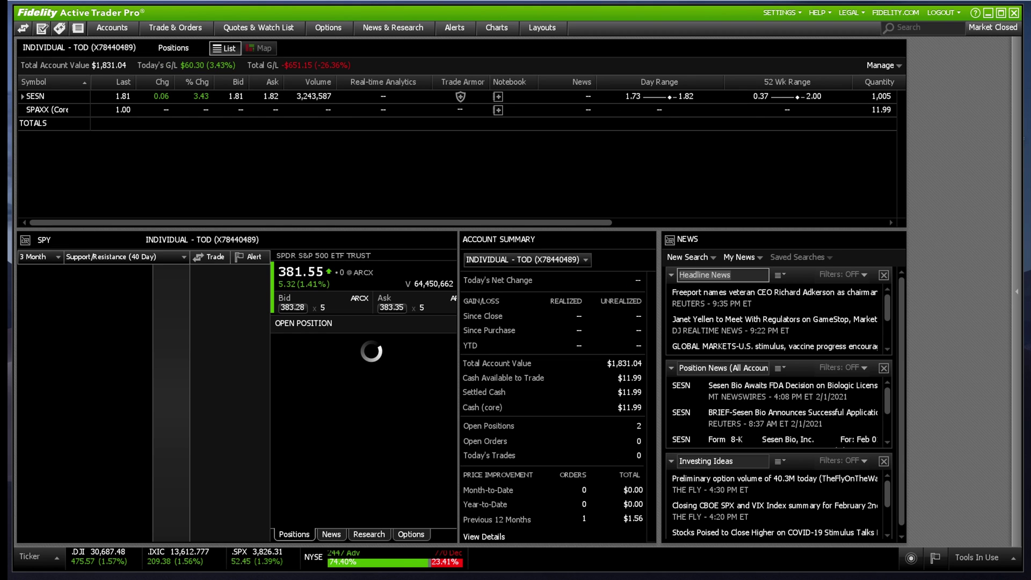
left_click(541, 27)
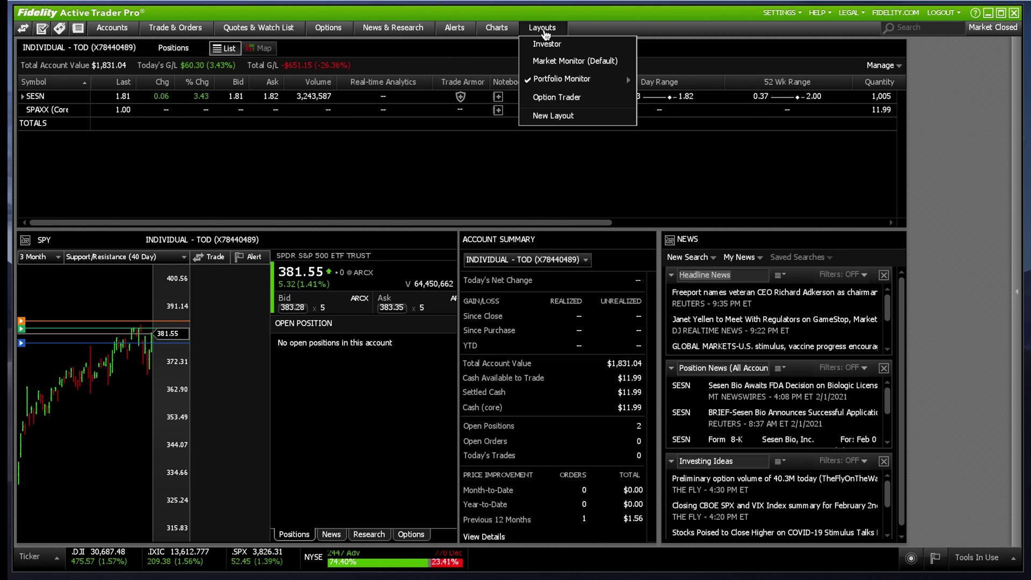
left_click(559, 99)
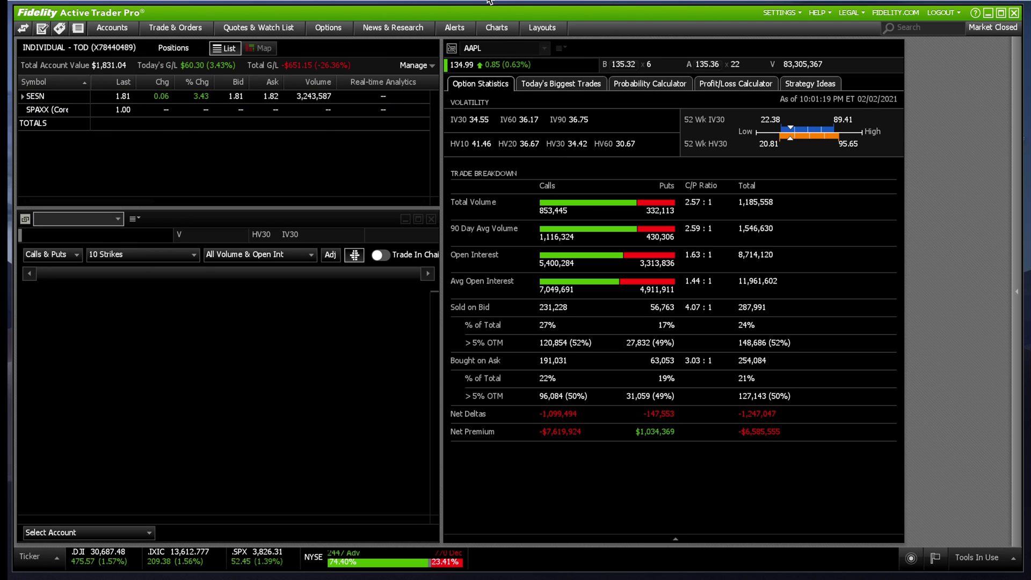
Start a new layout from the Layouts list and name it 'custom layout'
left_click(541, 28)
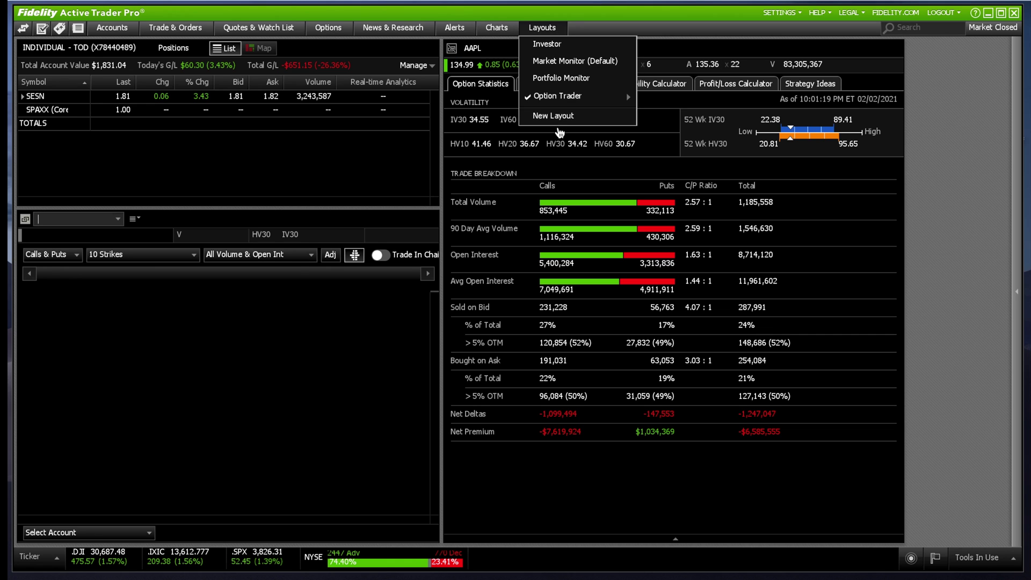
left_click(556, 116)
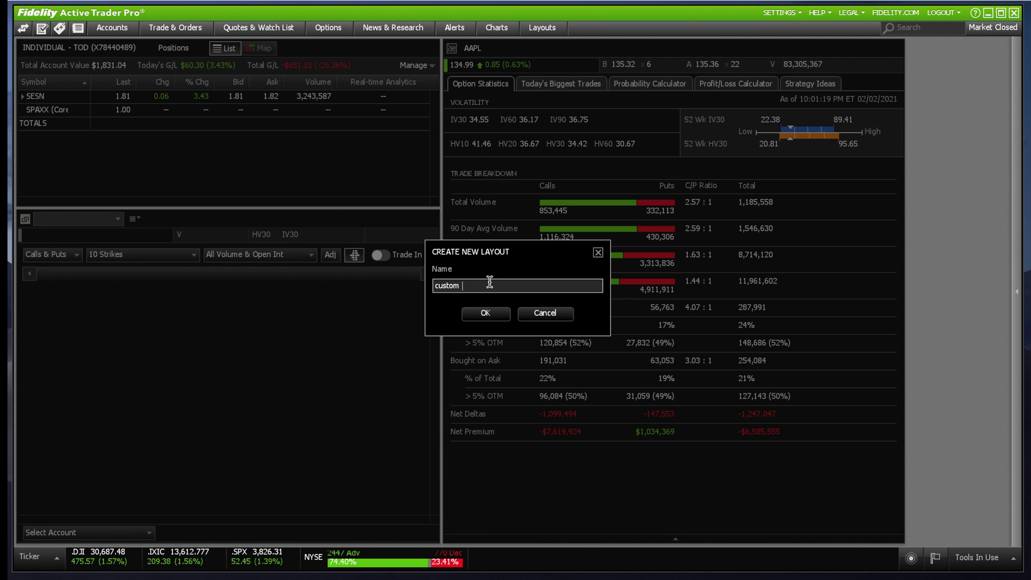
type("custom layout")
left_click(495, 312)
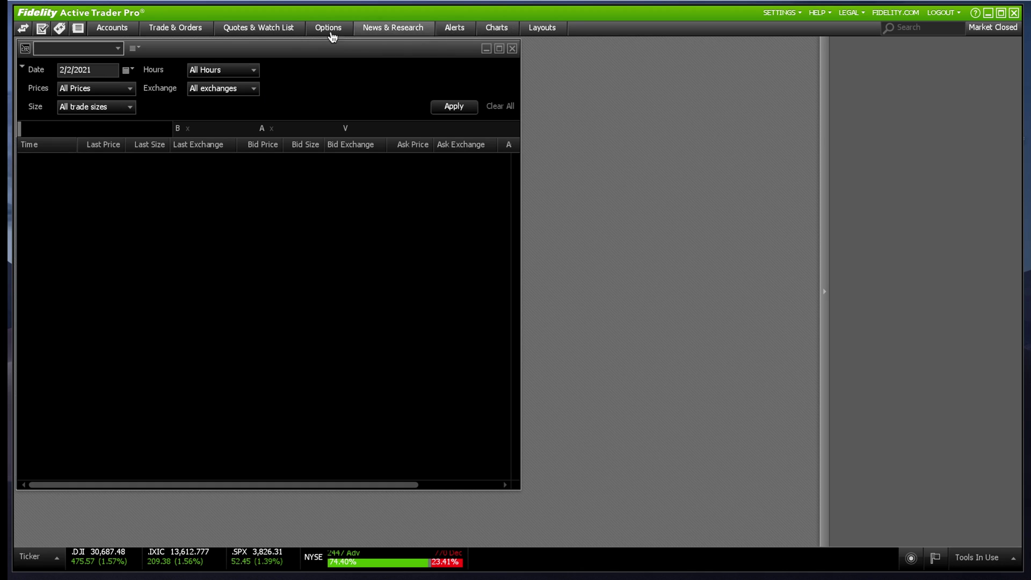
Open a new DIS chart and dock it on the right side
left_click(492, 32)
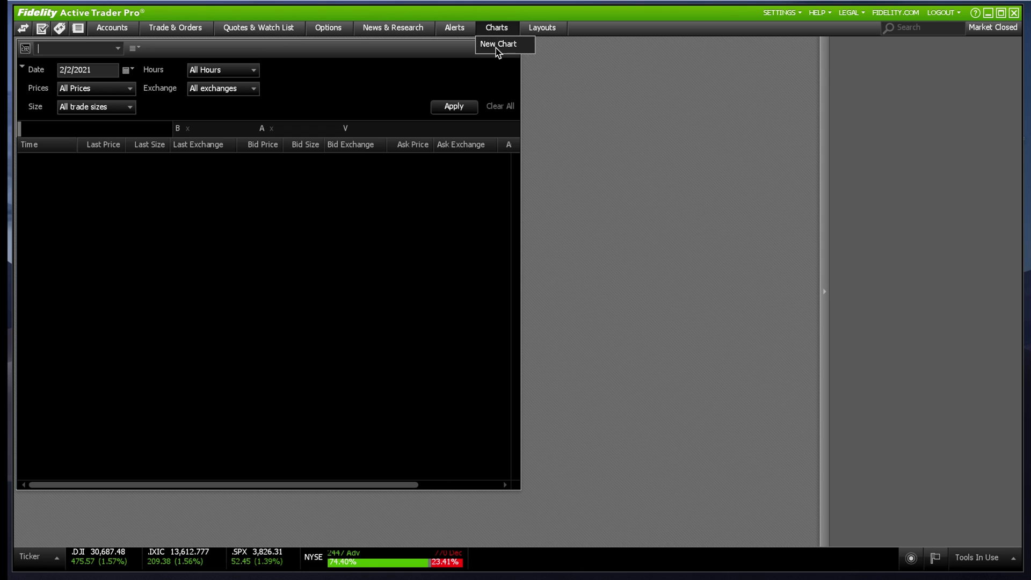
left_click(495, 45)
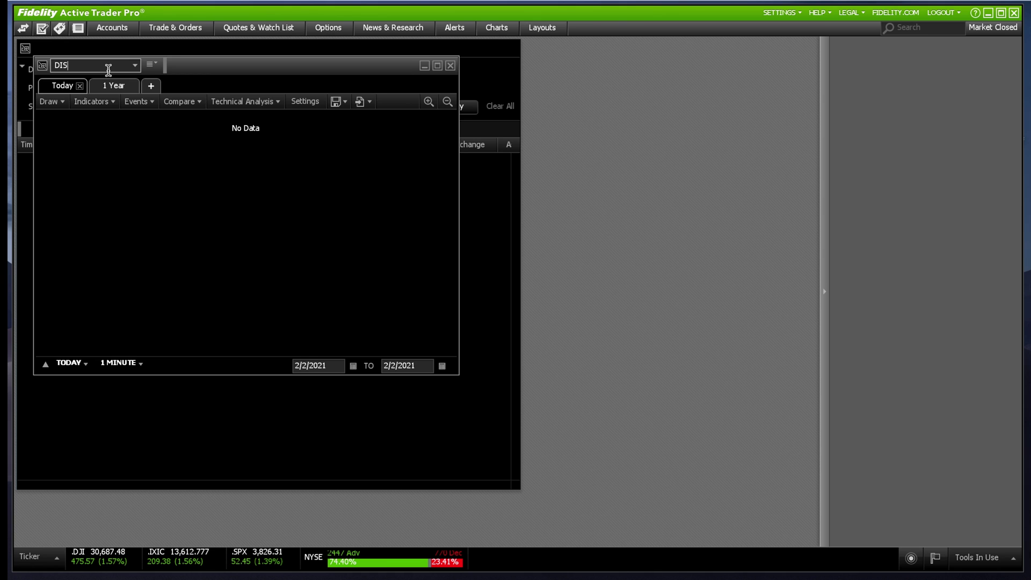
type("DIS")
key("Return")
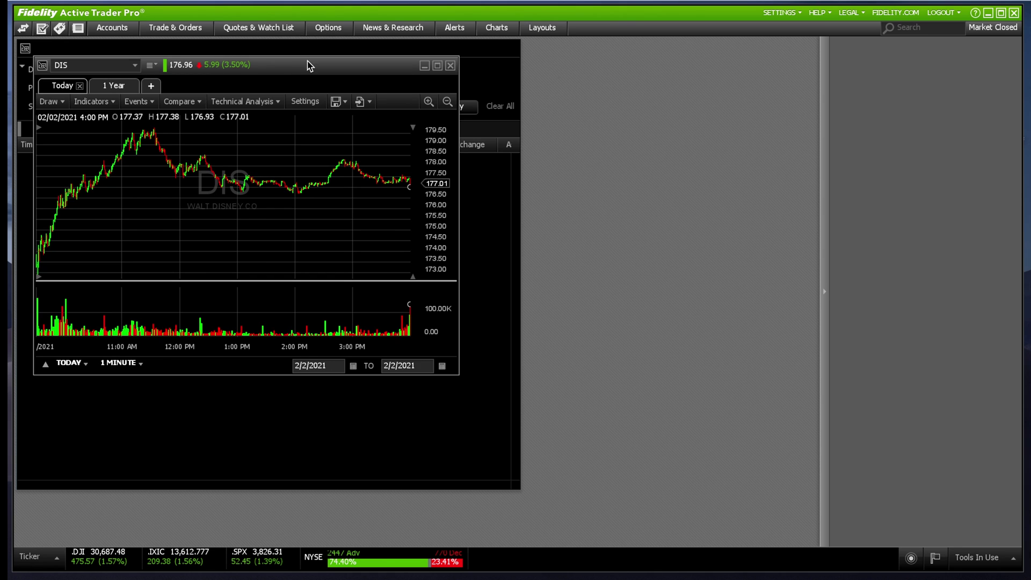
left_click_drag(309, 65, 802, 39)
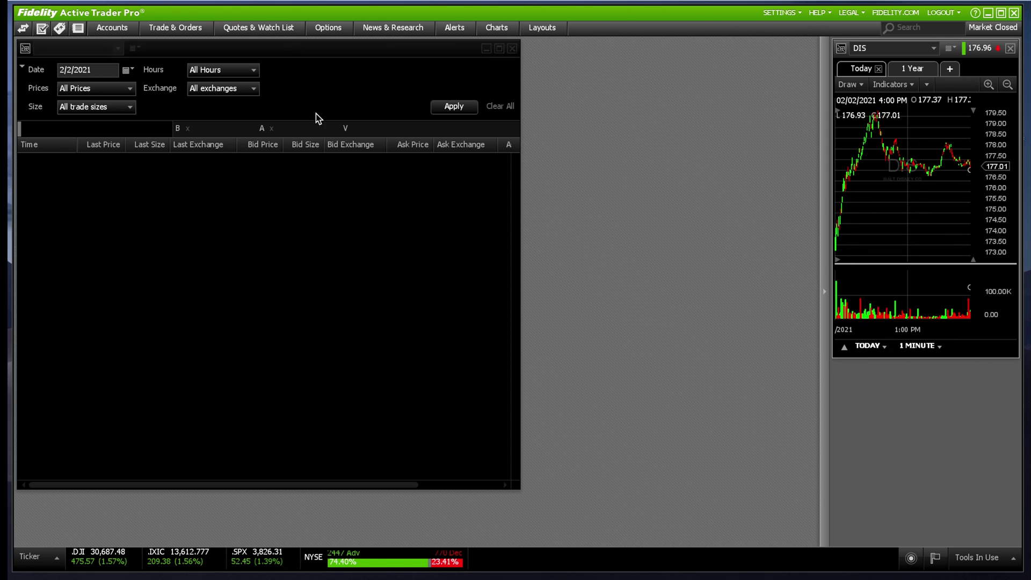
Add a watch list window docked above the DIS chart
left_click(241, 29)
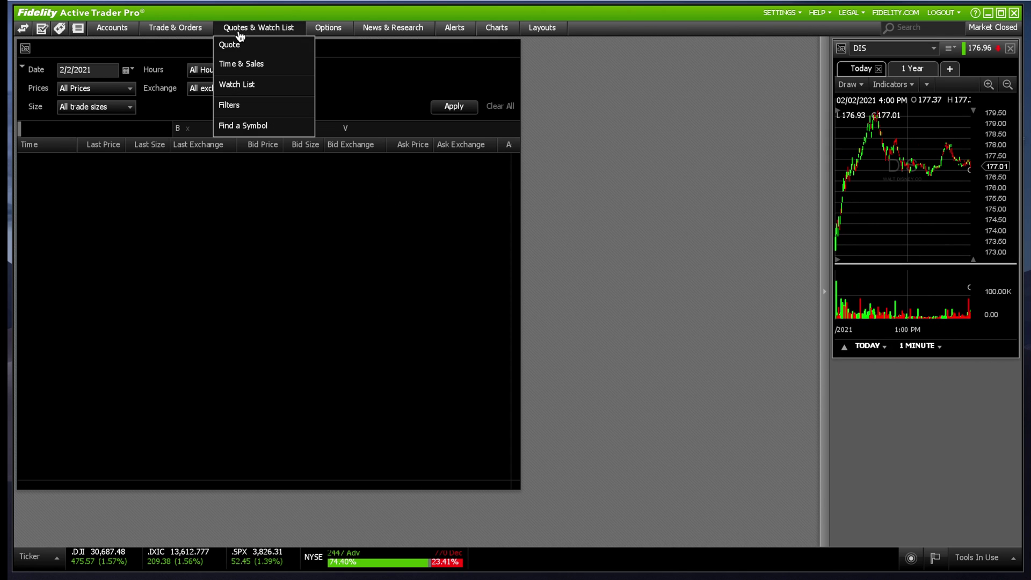
left_click(238, 85)
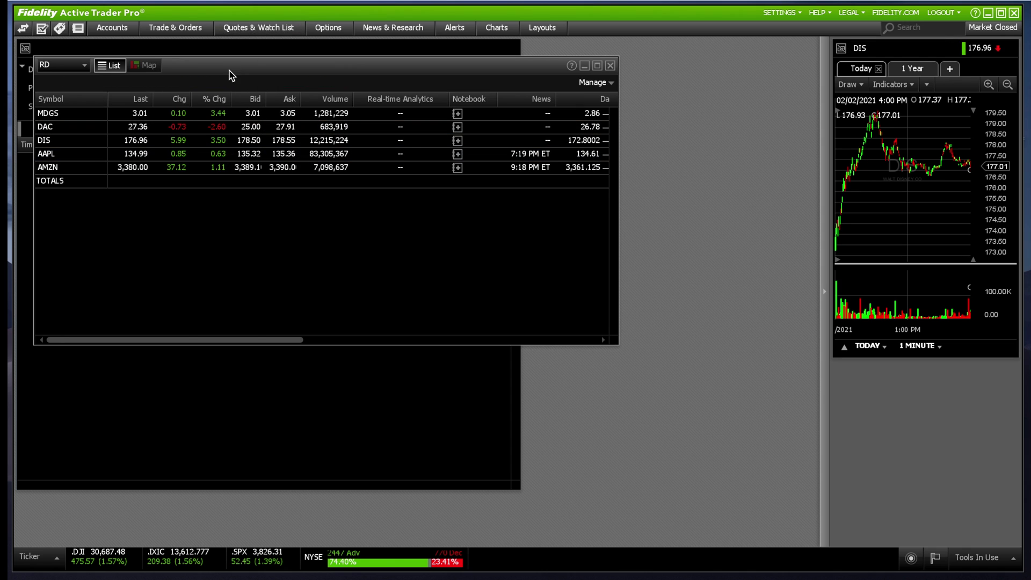
left_click_drag(232, 75, 960, 69)
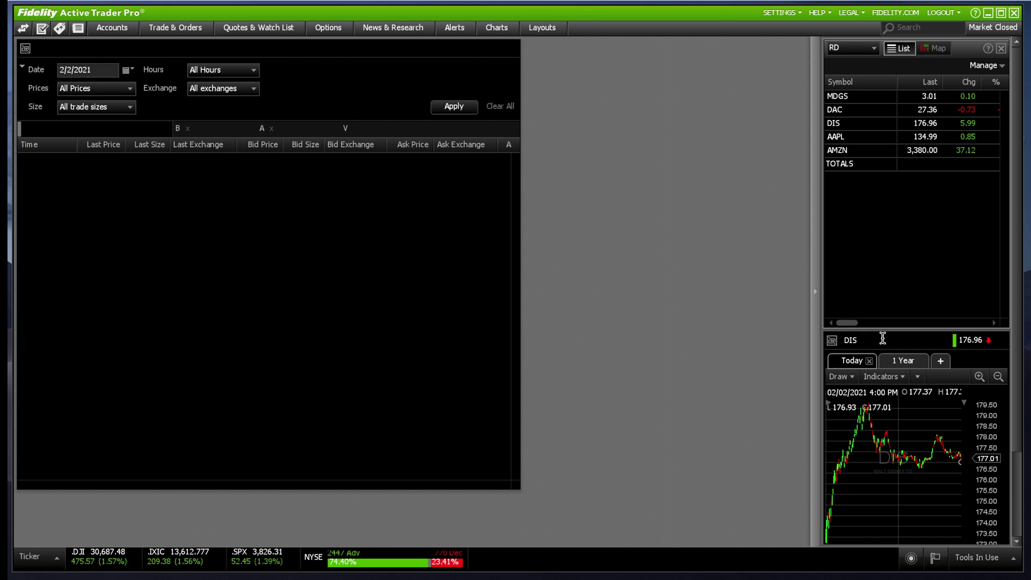
Open a new trade ticket and move it beside the right panel
left_click(174, 31)
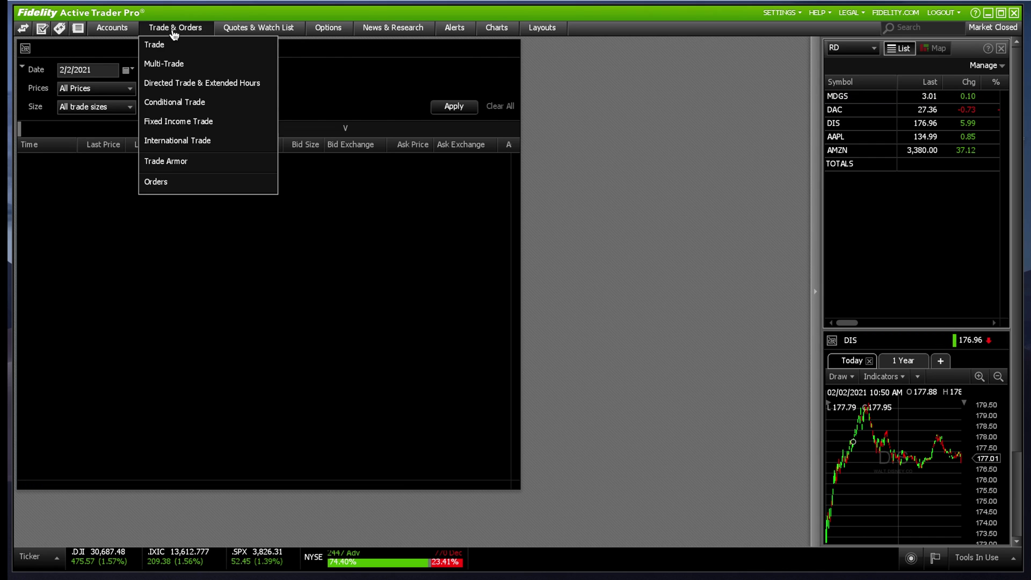
left_click(156, 45)
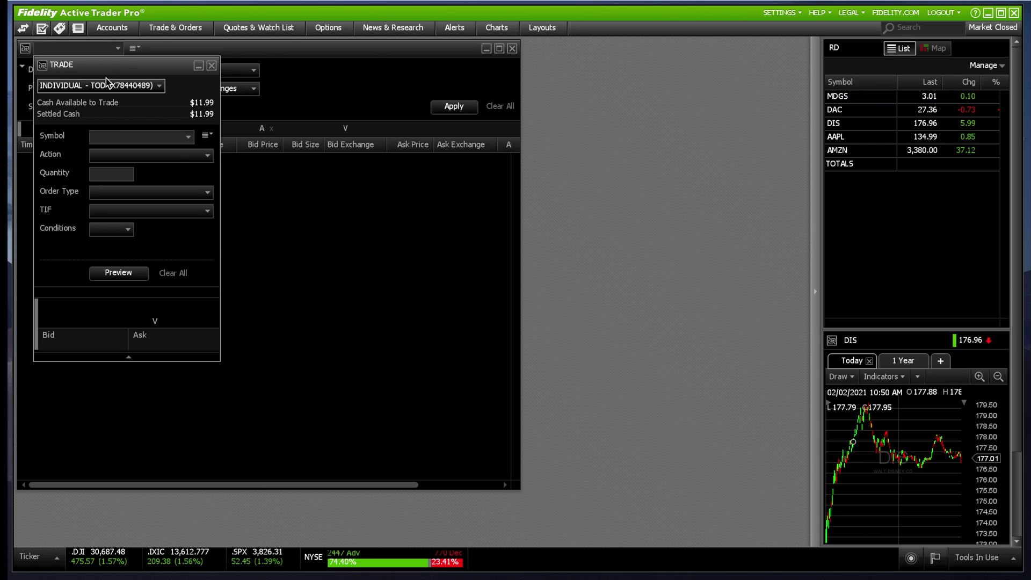
left_click_drag(123, 62, 714, 41)
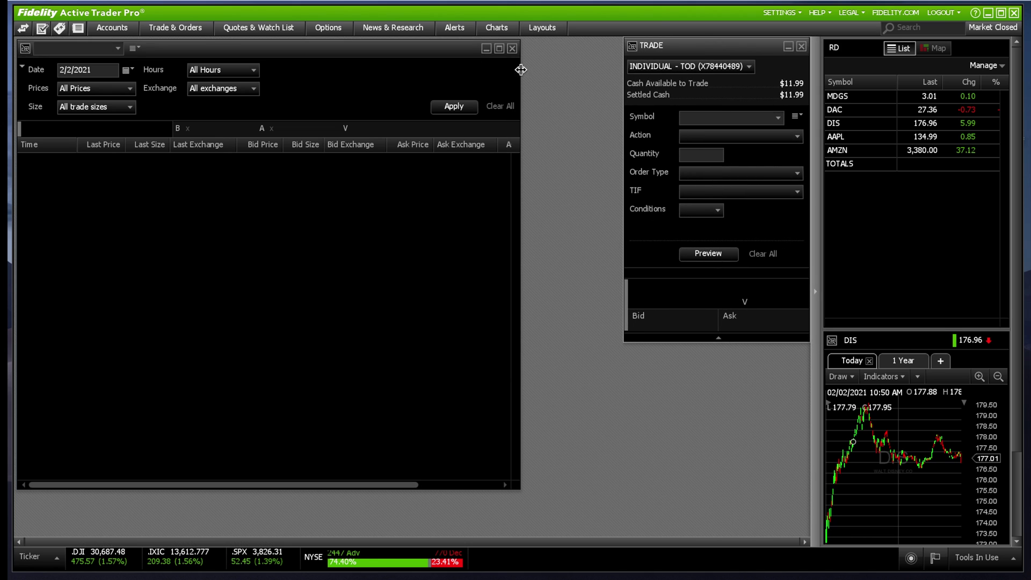
Narrow the time-and-sales window, shift the trade ticket beside it, and open a Filters window
left_click_drag(520, 69, 407, 71)
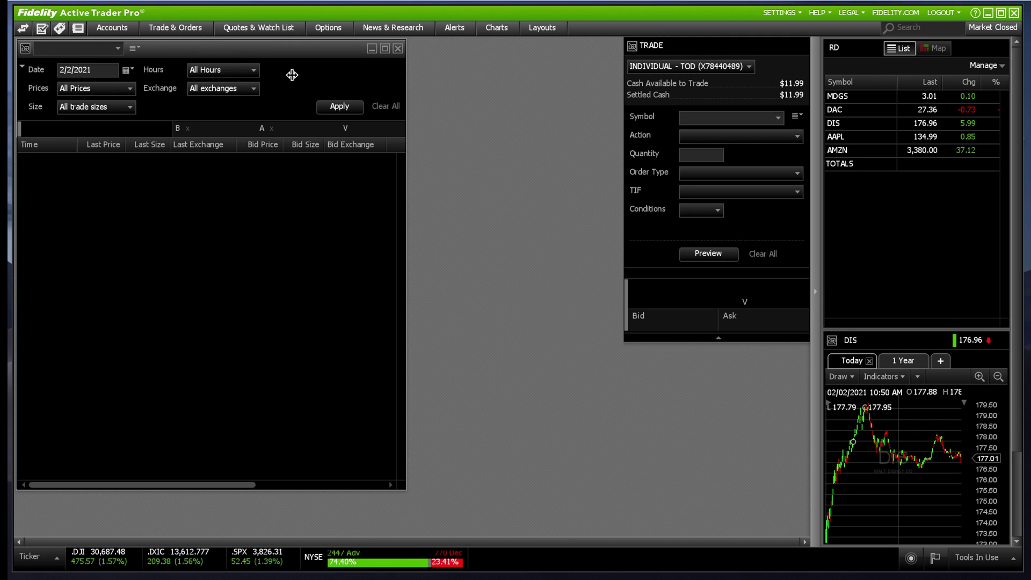
left_click_drag(711, 49, 485, 50)
left_click(283, 29)
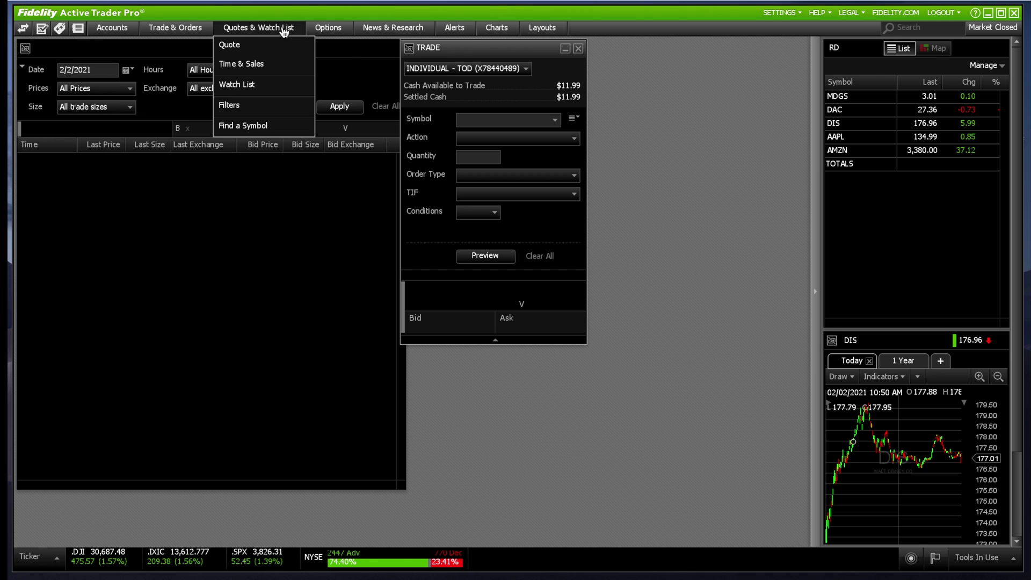
left_click(239, 108)
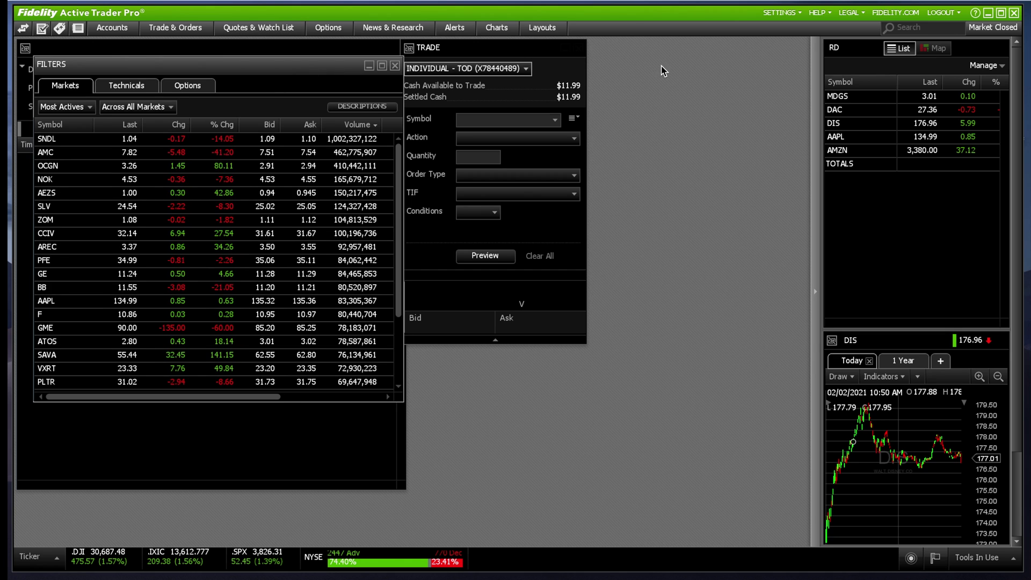
Float the Most Actives filters window and widen it to show % Chg
left_click_drag(322, 64, 847, 47)
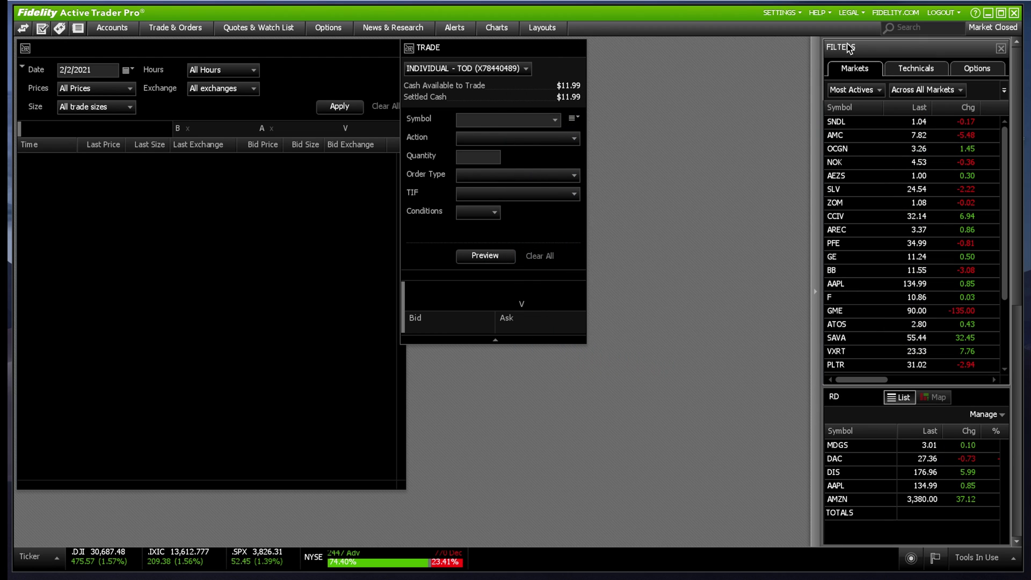
left_click_drag(924, 48, 674, 49)
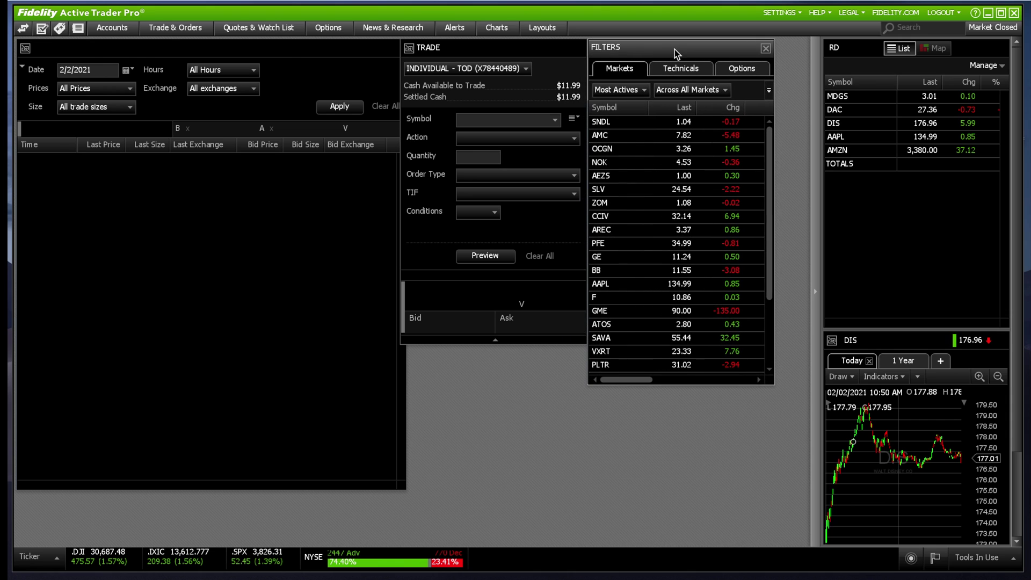
left_click(817, 291)
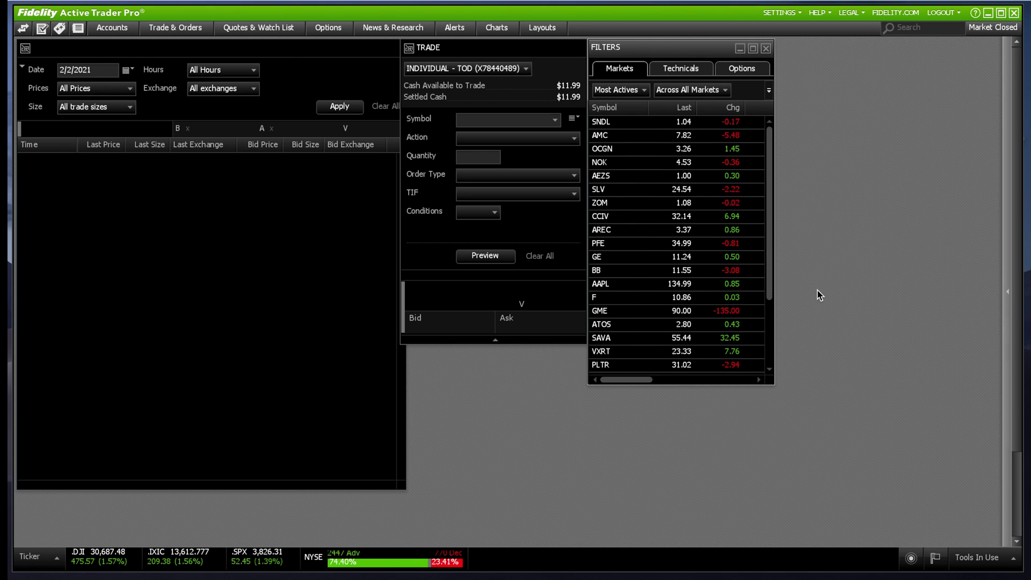
left_click(1010, 294)
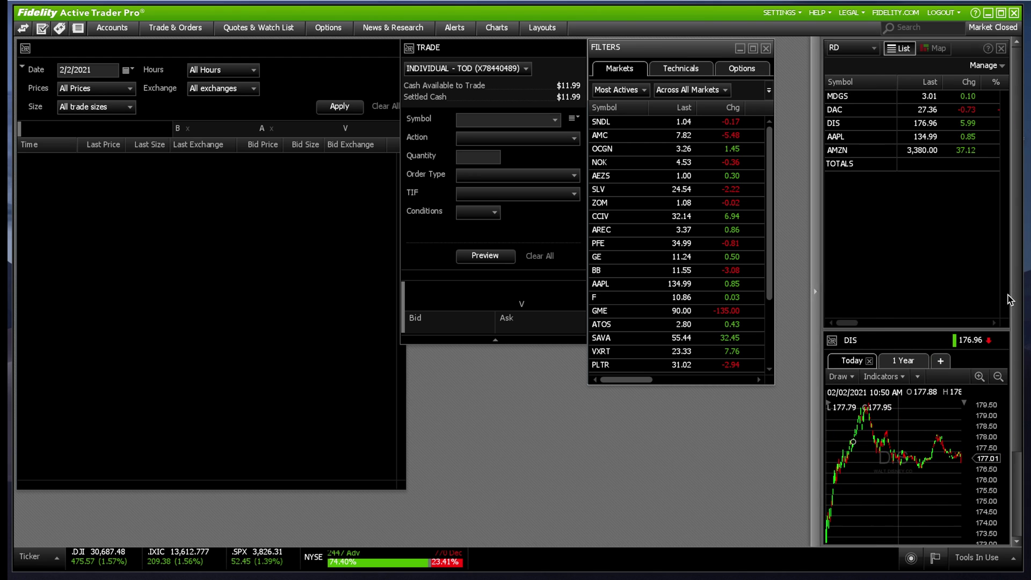
left_click_drag(775, 113, 810, 114)
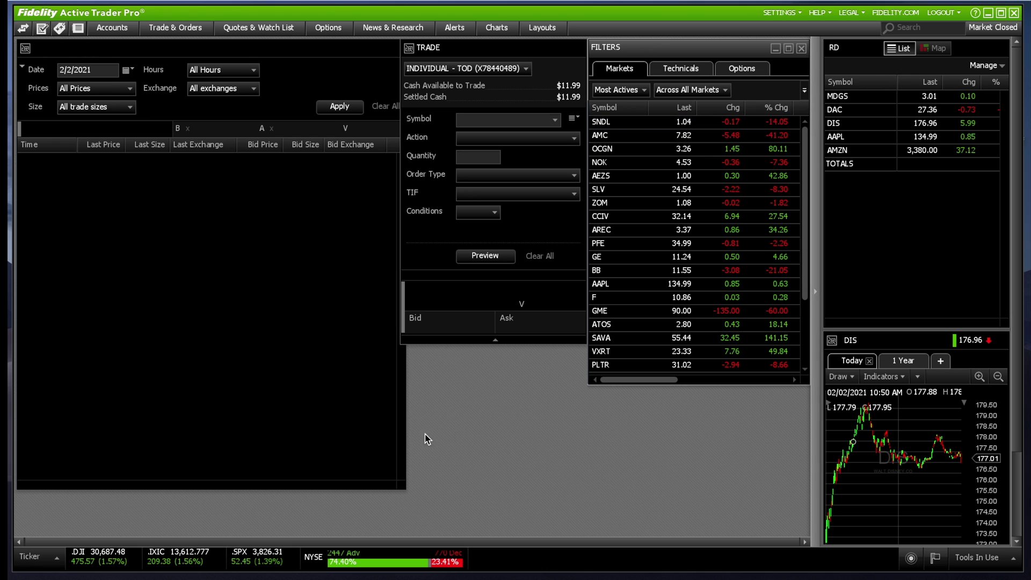
mouse_move(407, 448)
left_click(411, 28)
Open the Stock Research Center, then bring up an Option Chain window
mouse_move(429, 181)
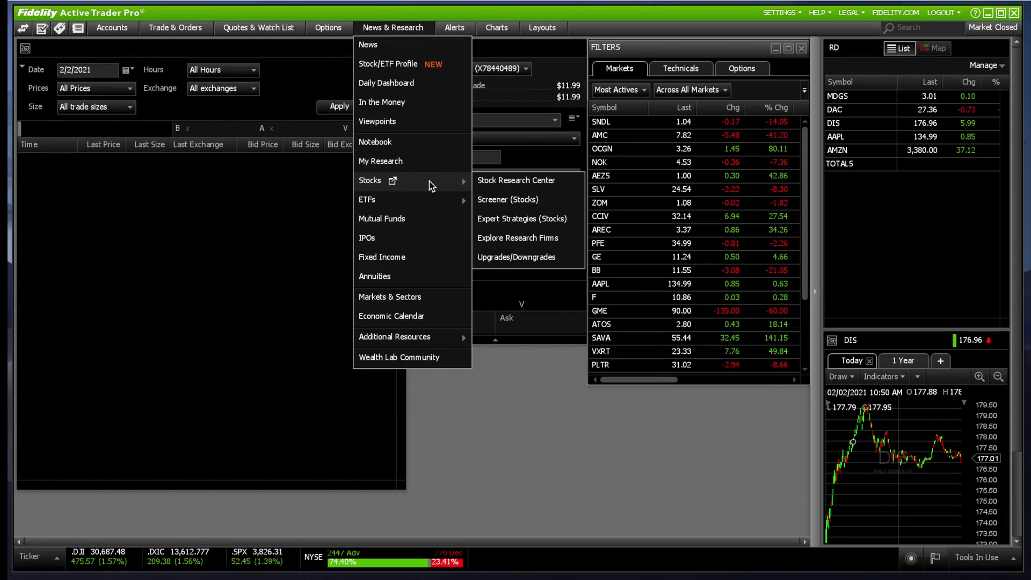
left_click(493, 182)
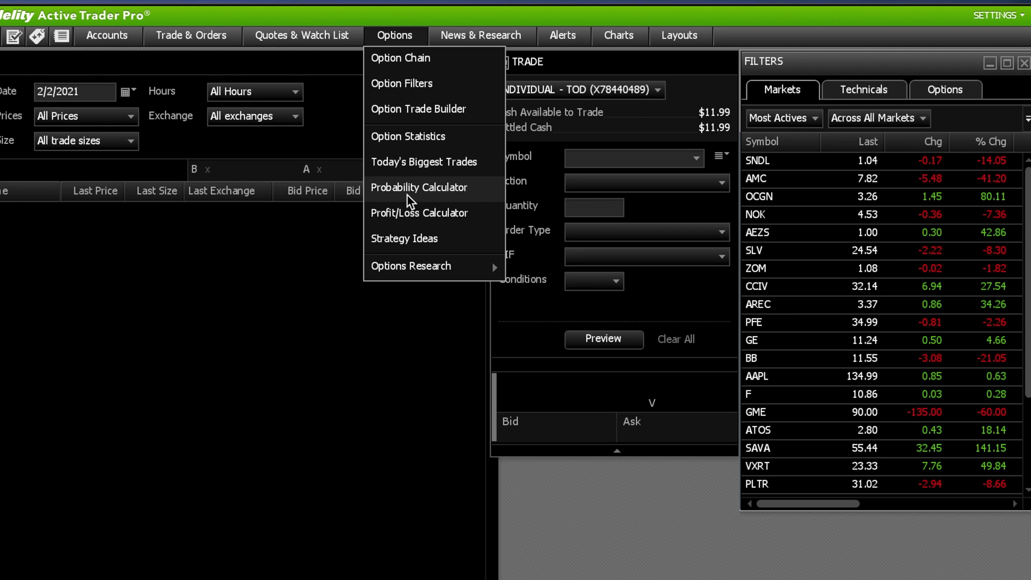
left_click(415, 58)
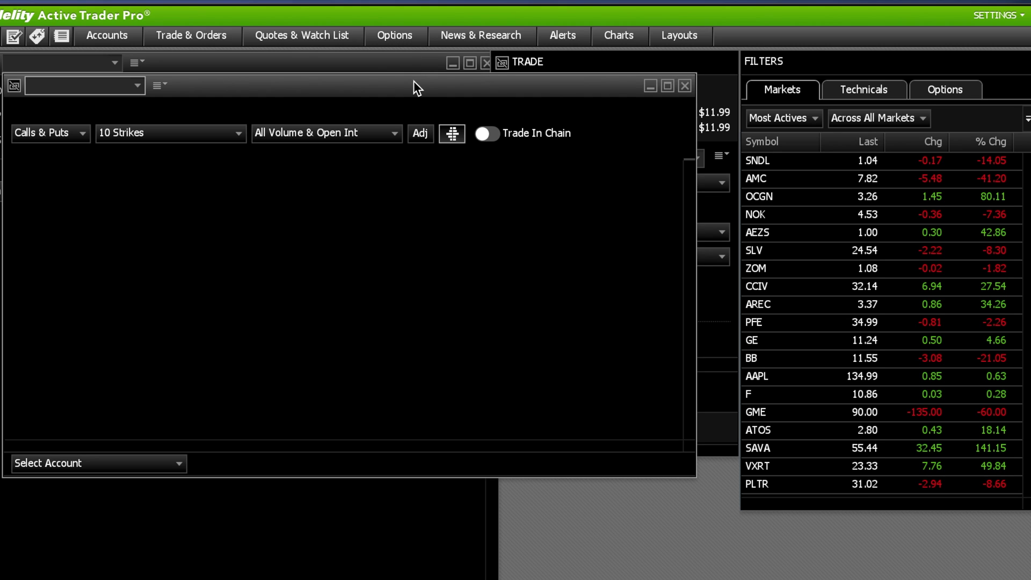
Move the option chain window right, load DIS into it, then close it
left_click_drag(414, 86, 531, 89)
left_click(182, 90)
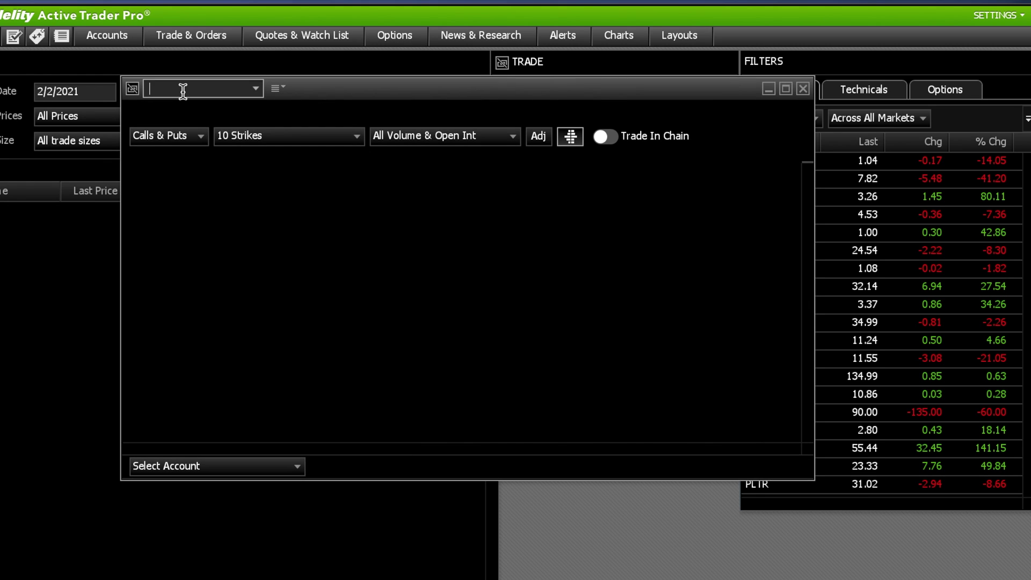
type("DIS")
key("Return")
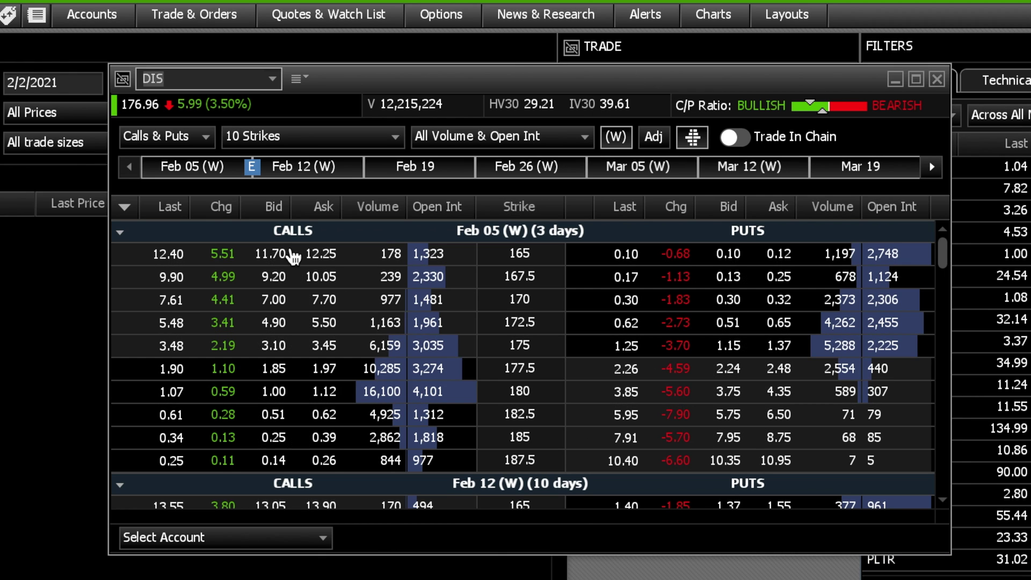
left_click(937, 79)
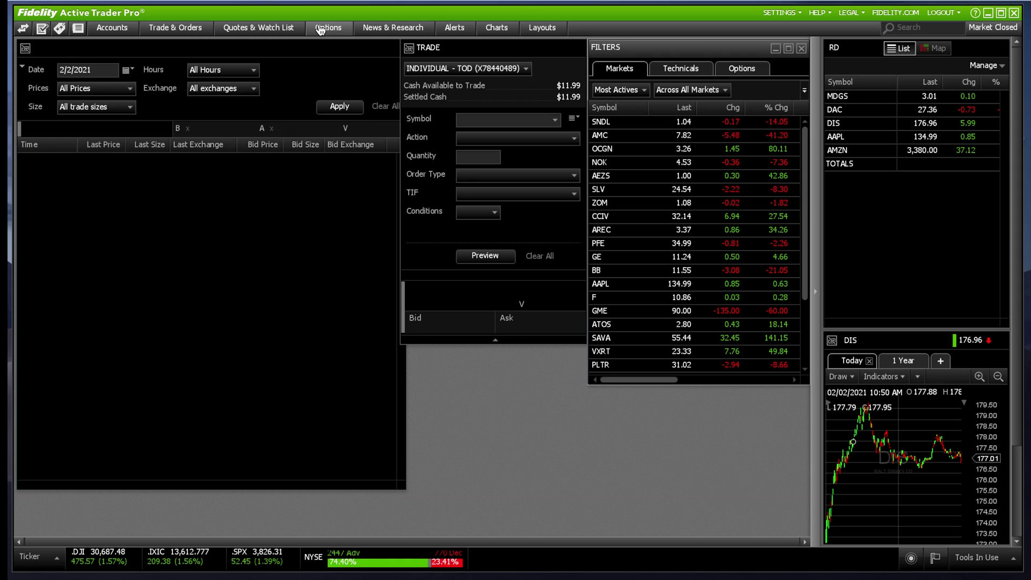
left_click(320, 28)
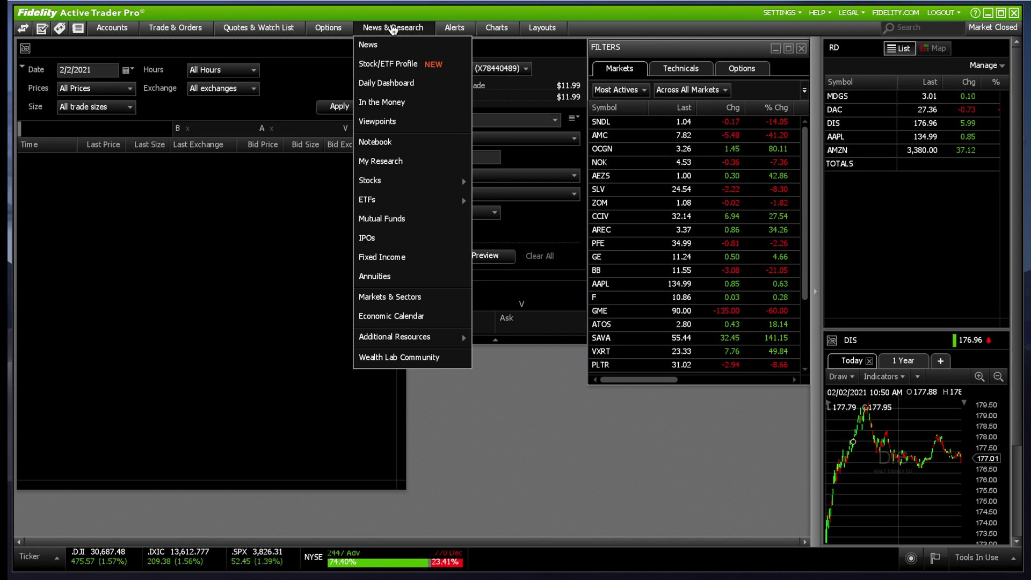
Open the Daily Dashboard from News & Research, review it, then close it
left_click(387, 27)
left_click(387, 28)
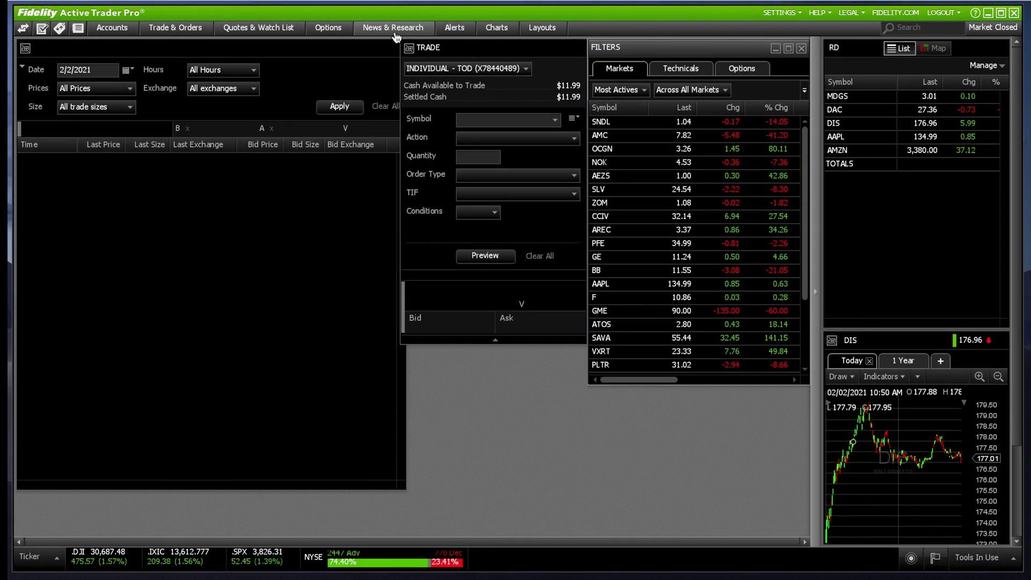
left_click(395, 33)
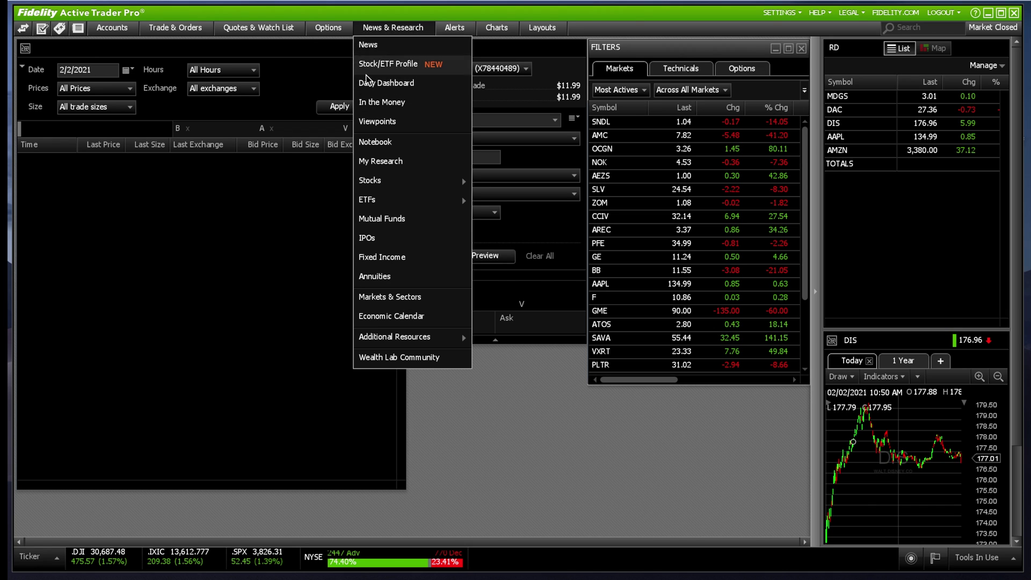
left_click(395, 84)
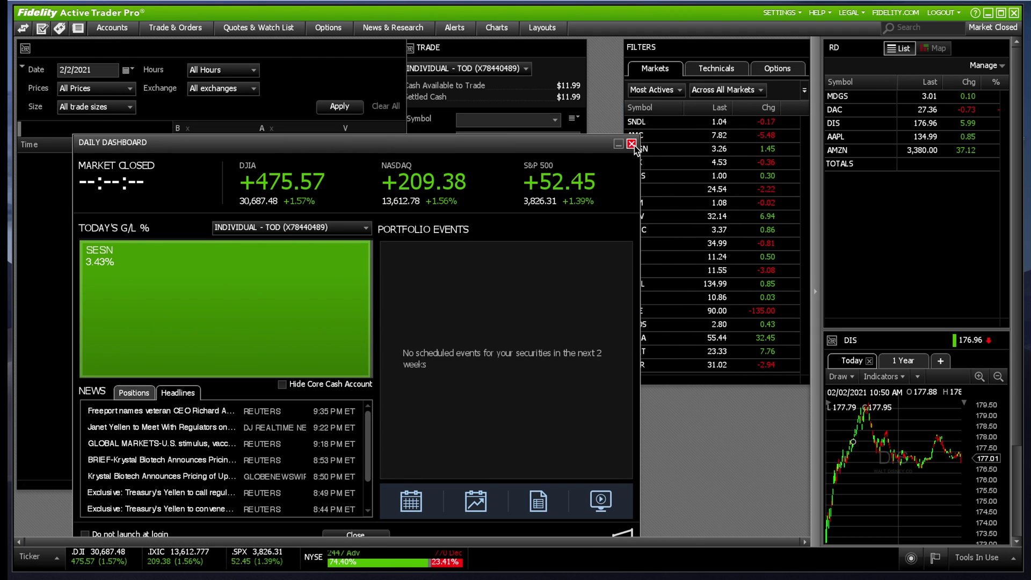
left_click(632, 144)
Close the time-and-sales panel and place a Multi-Trade window below the Trade panel
left_click(398, 49)
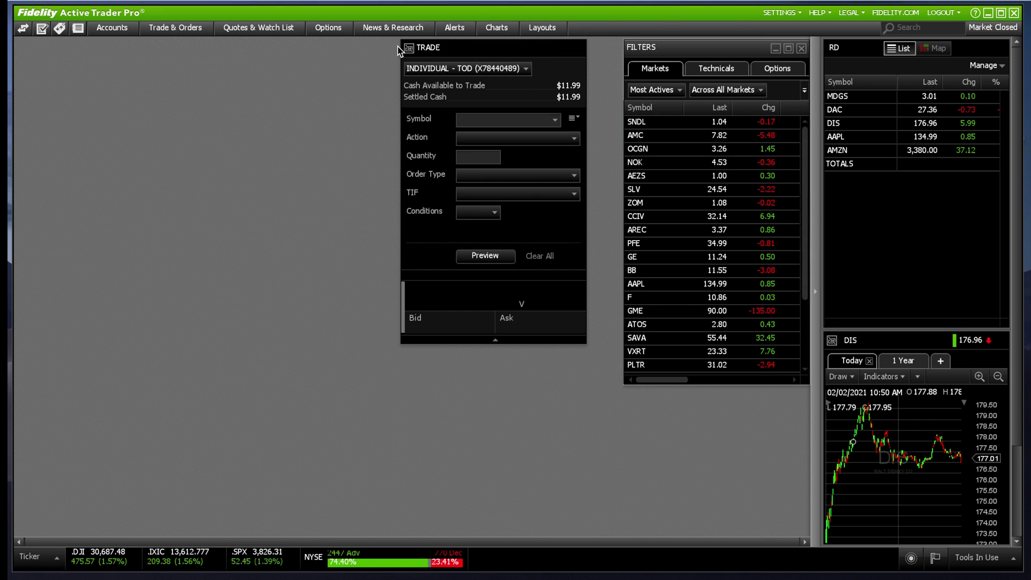
left_click(172, 28)
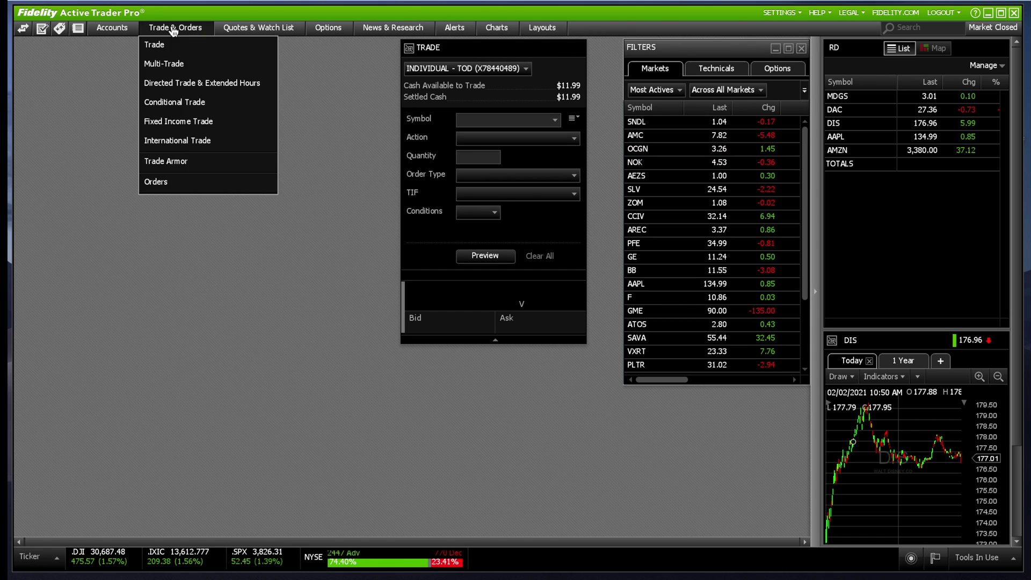
left_click(166, 64)
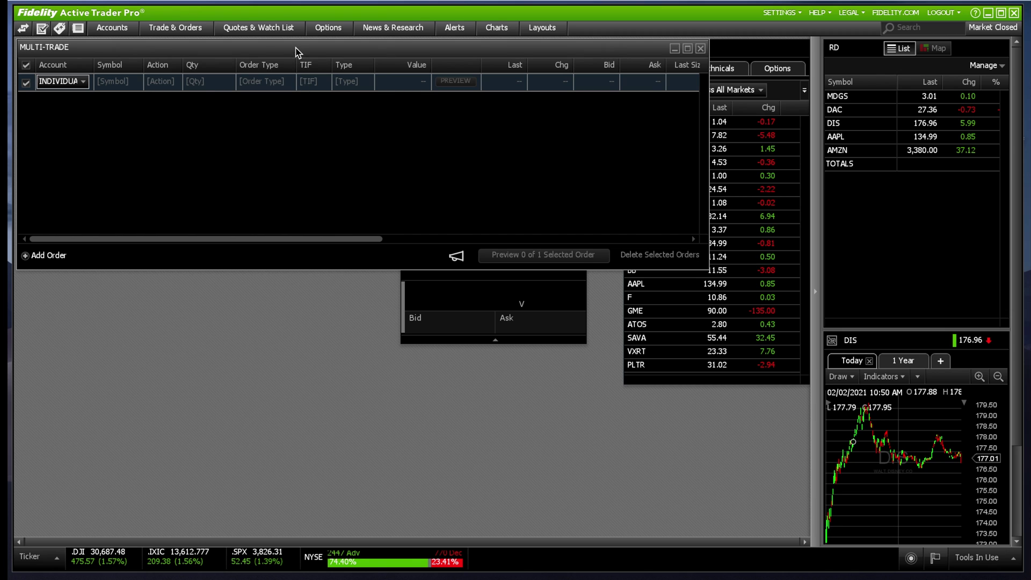
left_click_drag(298, 52, 258, 161)
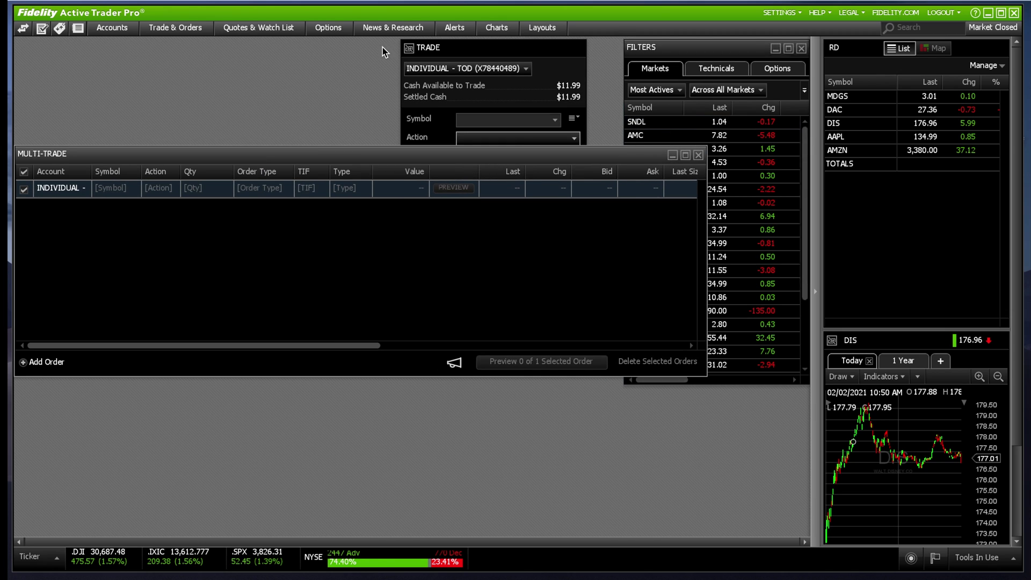
Open a Trade Armor window and move it down off the Trade panel
left_click(160, 29)
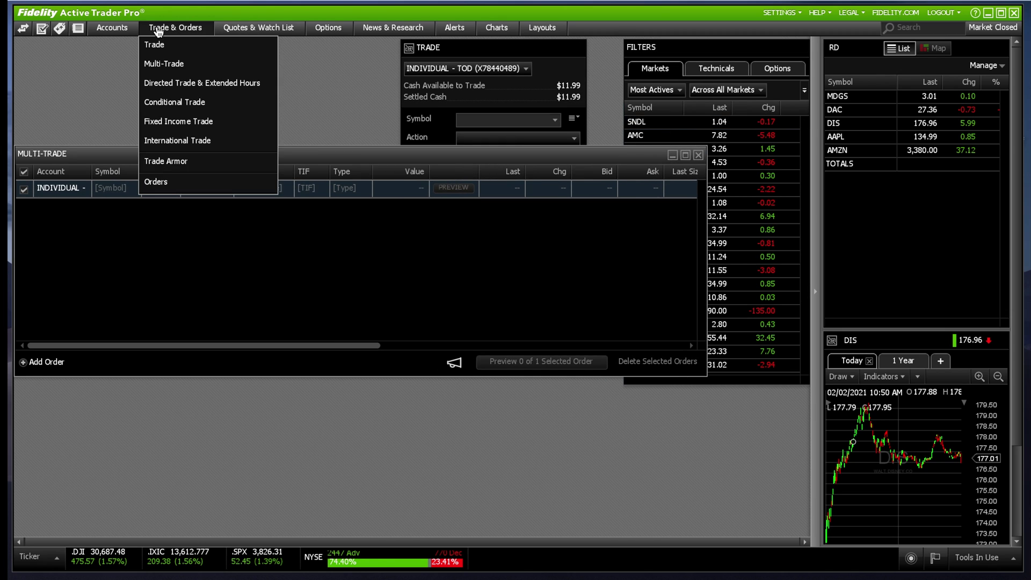
left_click(160, 165)
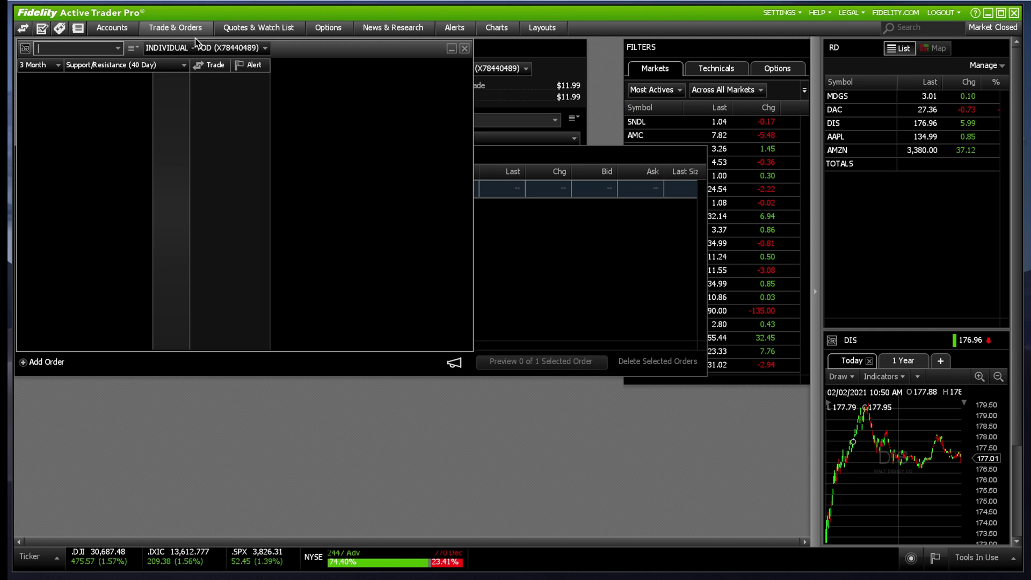
left_click_drag(347, 51, 333, 139)
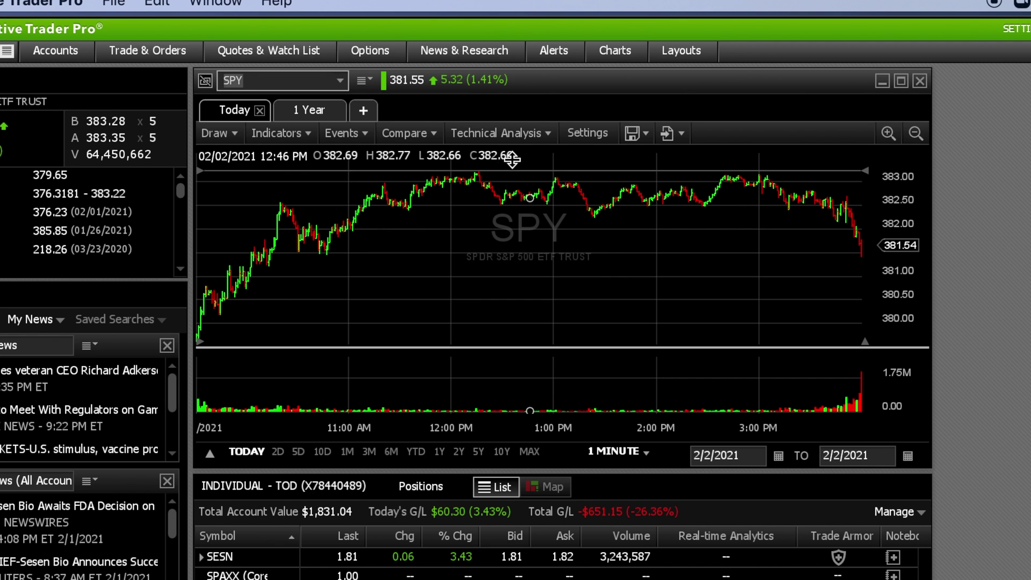
Cycle the SPY chart through Bollinger Band, A/D, CCI, EMA and VIX, settling on ATRP(14)
left_click(294, 139)
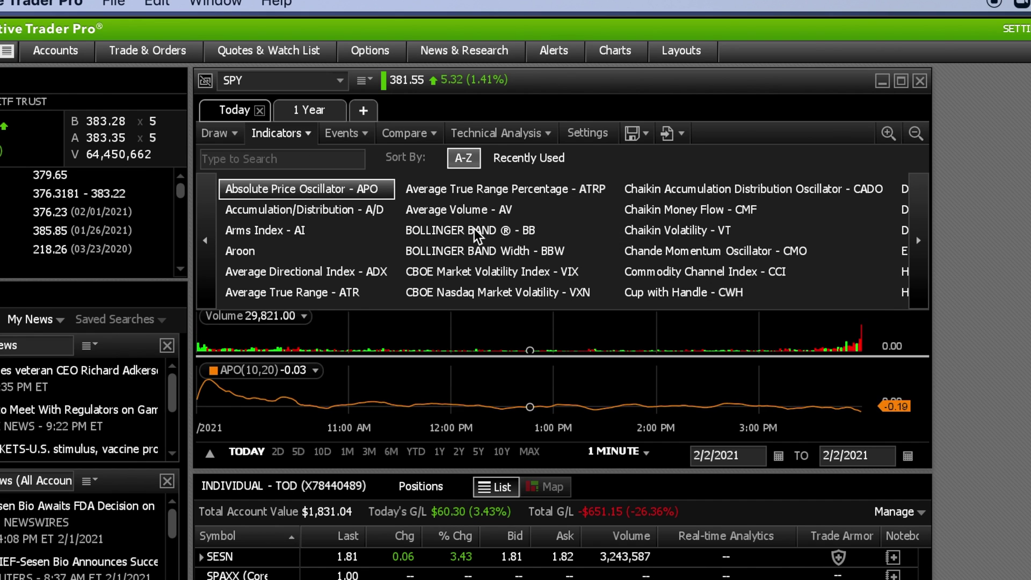
left_click(451, 232)
left_click(365, 215)
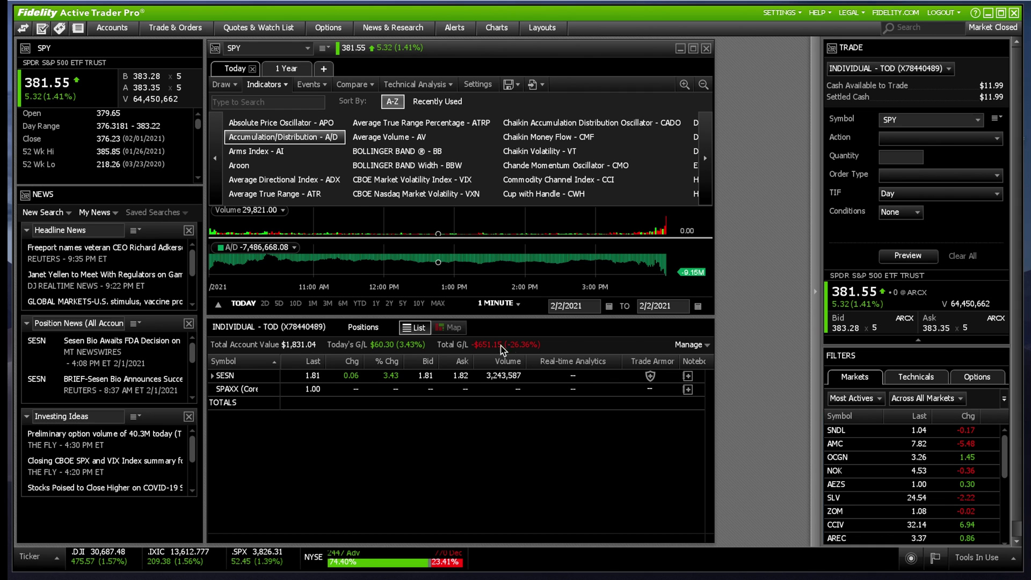
left_click(590, 179)
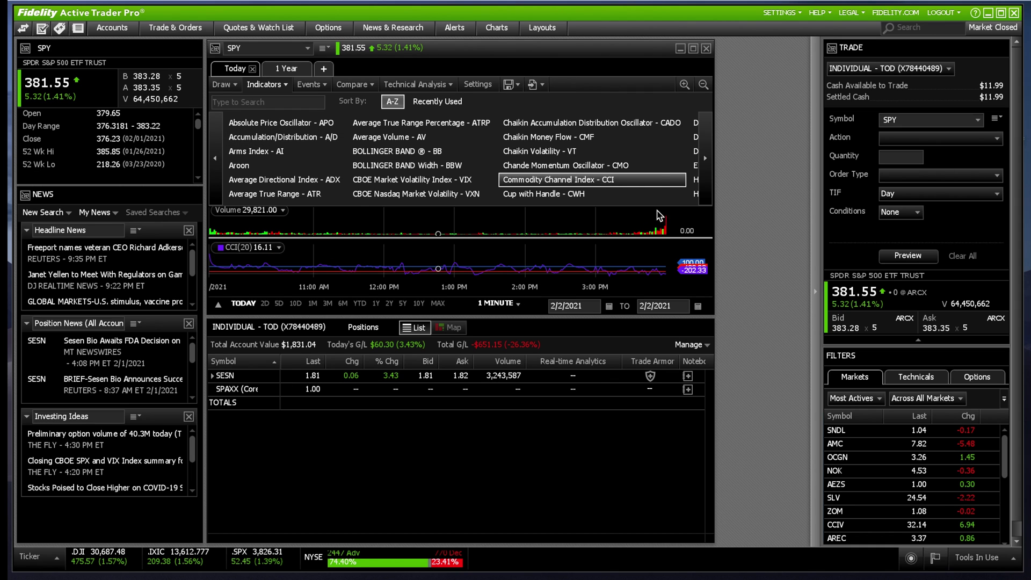
left_click(694, 166)
left_click(346, 179)
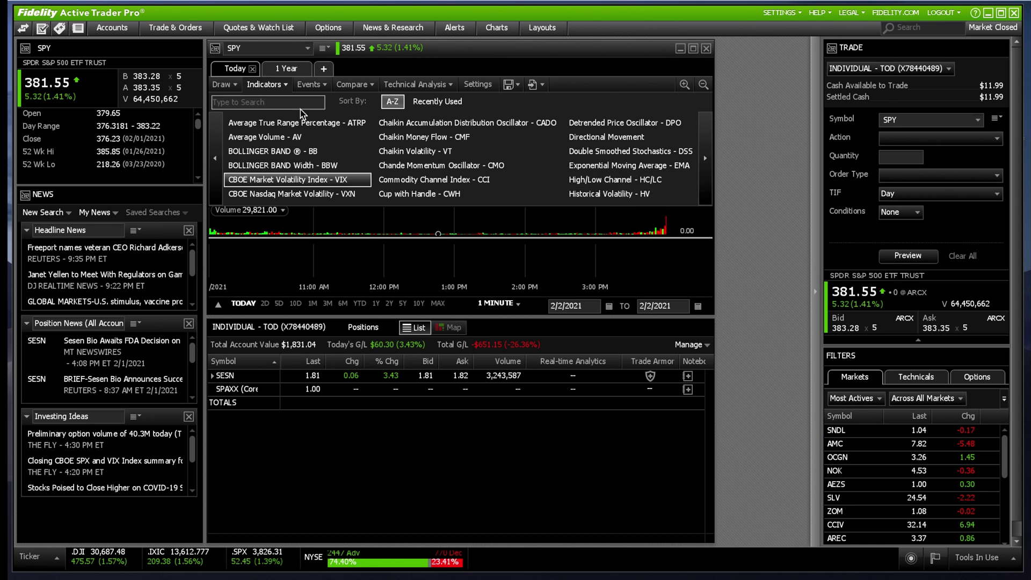
left_click(280, 123)
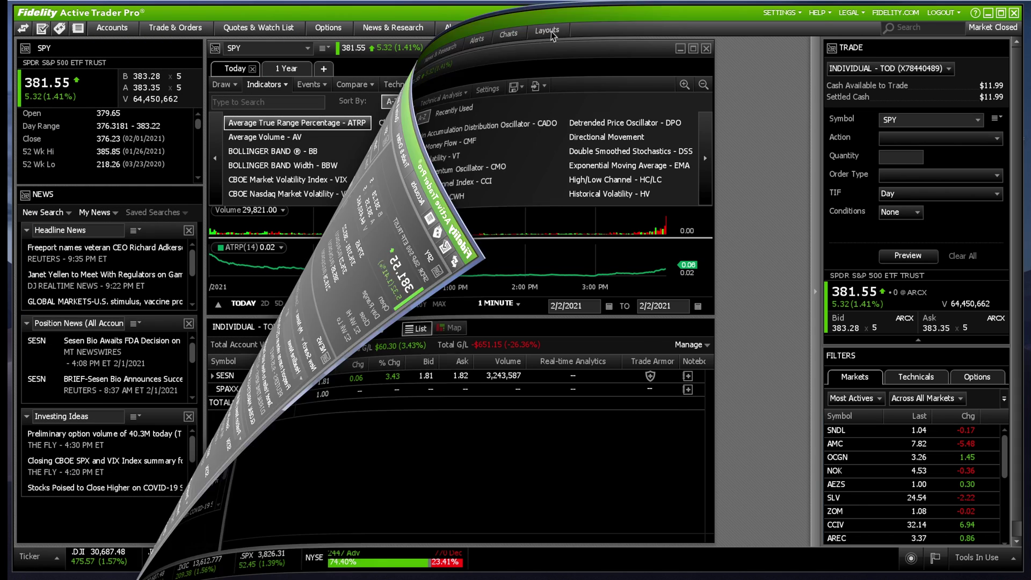
Browse the SETTINGS, HELP Learning Center and LEGAL menus, then close the LEGAL list
left_click(778, 16)
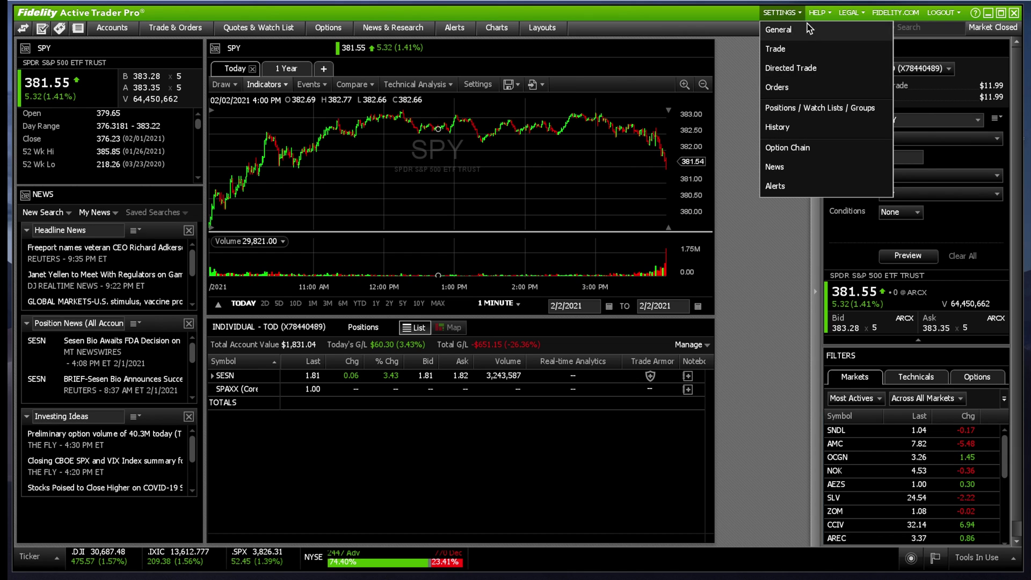
left_click(816, 12)
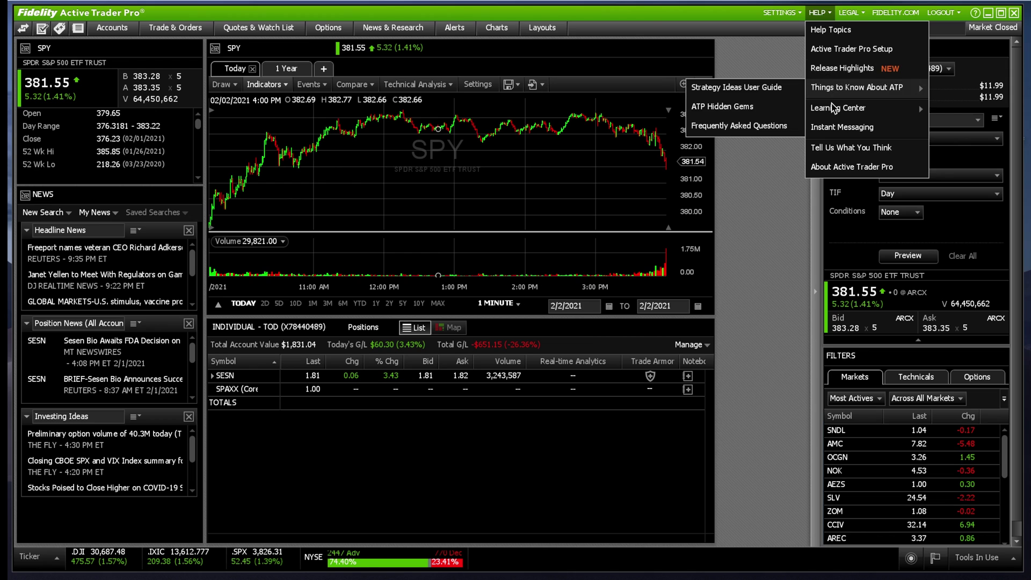
mouse_move(835, 110)
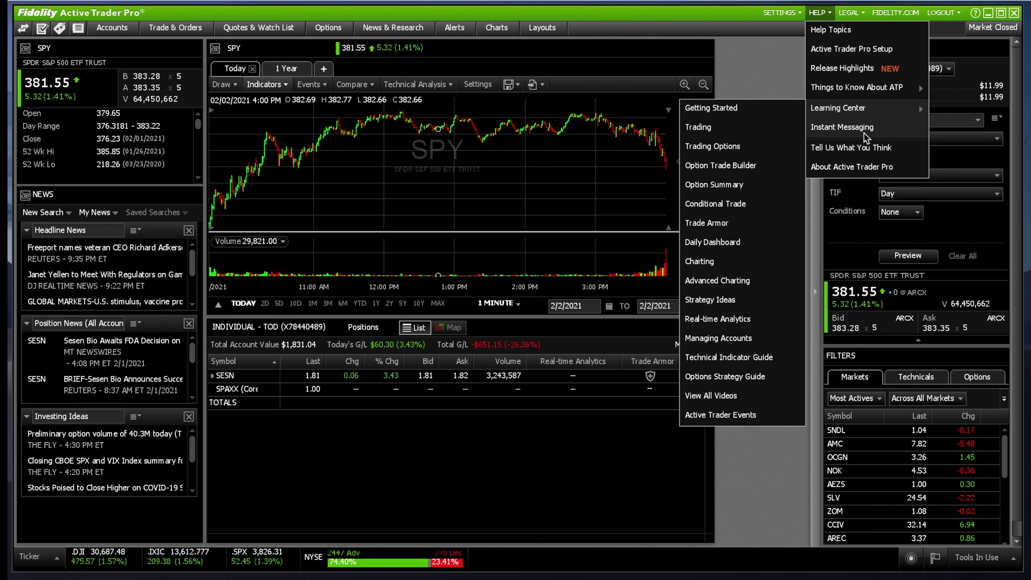
left_click(850, 12)
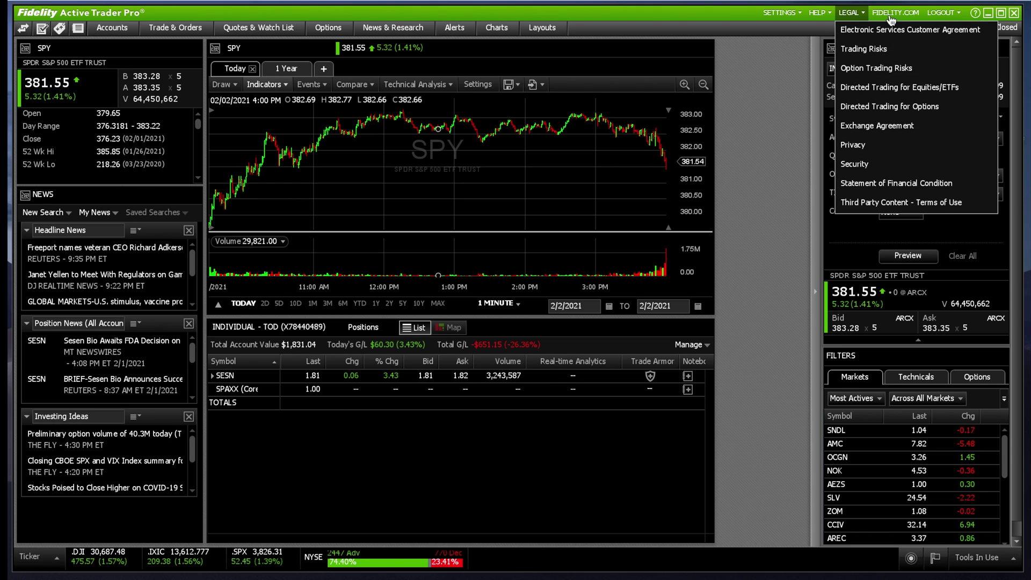
left_click(145, 11)
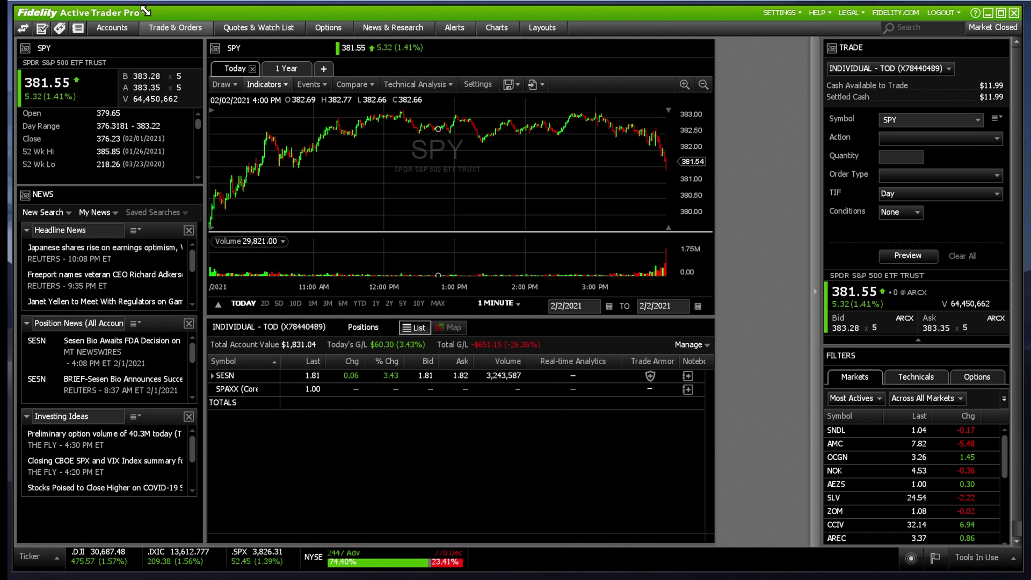